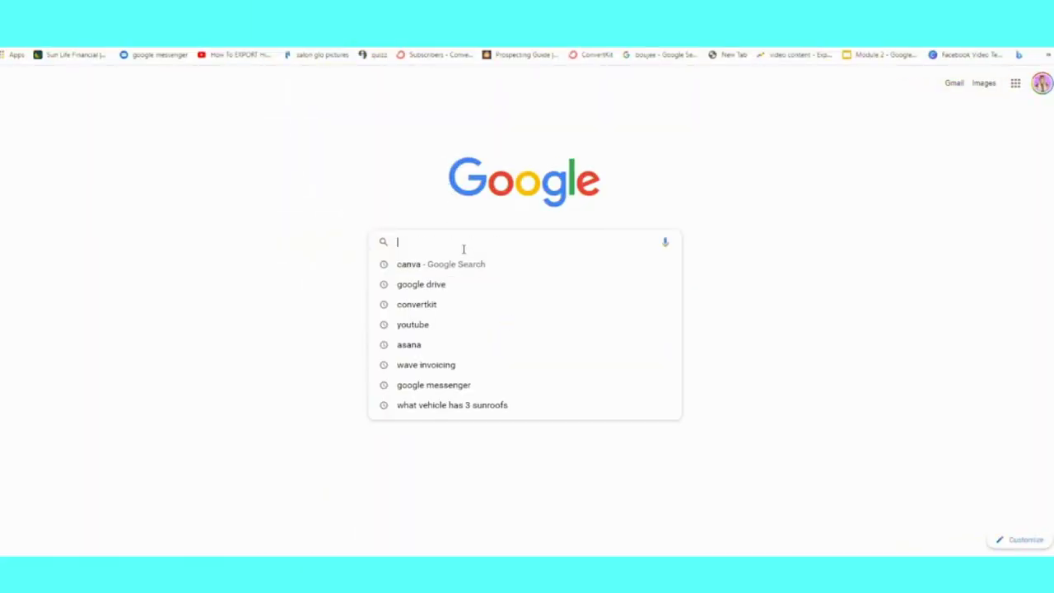
Step: Search Google for canva, go to the Canva website and open the recent design "REELS cover"
{"action": "type", "text": "c"}
{"action": "key", "text": "Return"}
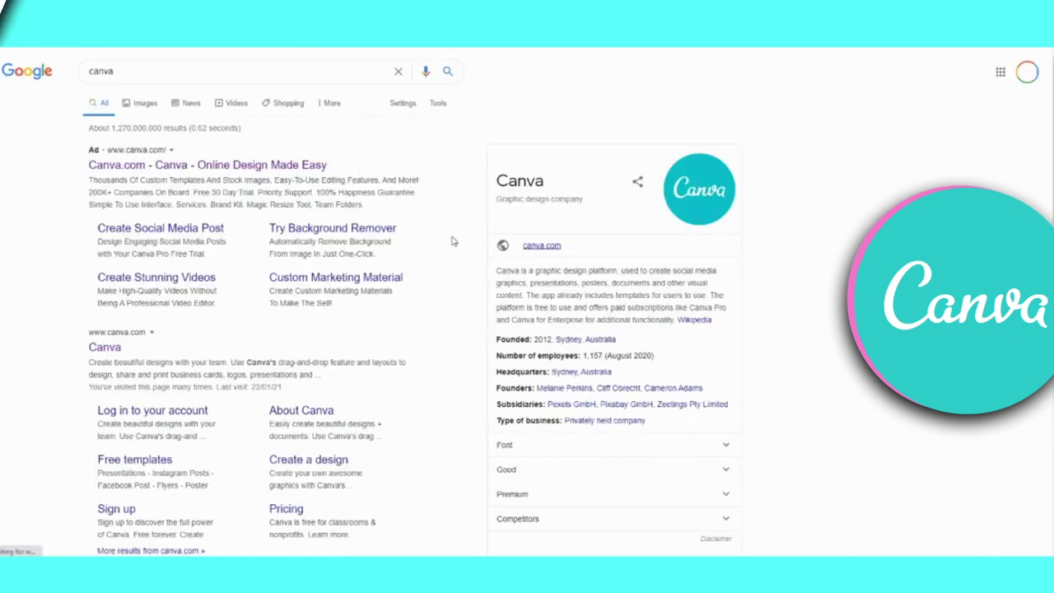
{"action": "left_click", "coordinate": [510, 242]}
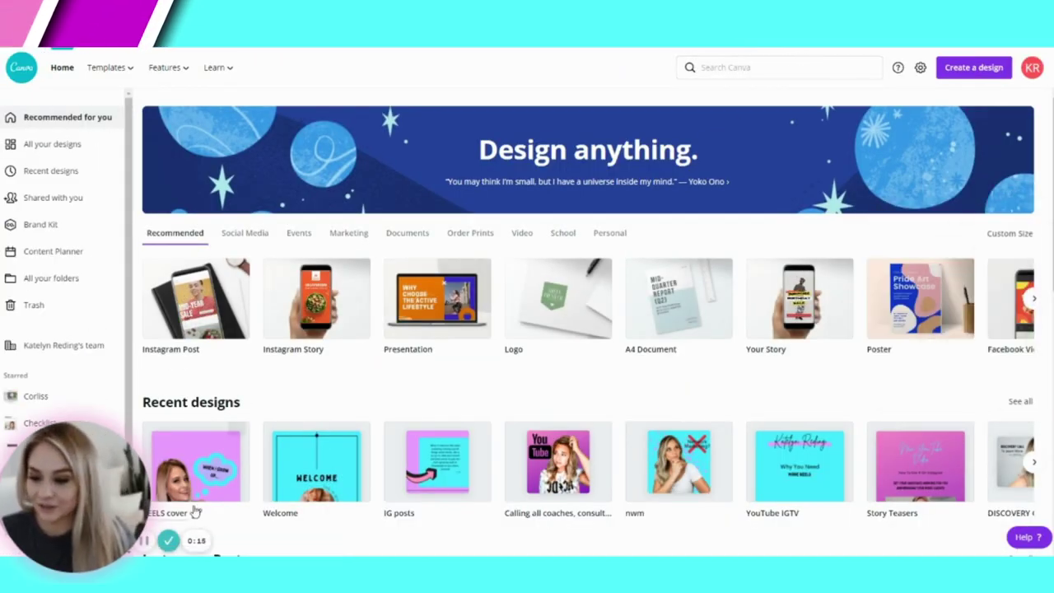
{"action": "left_click", "coordinate": [195, 478]}
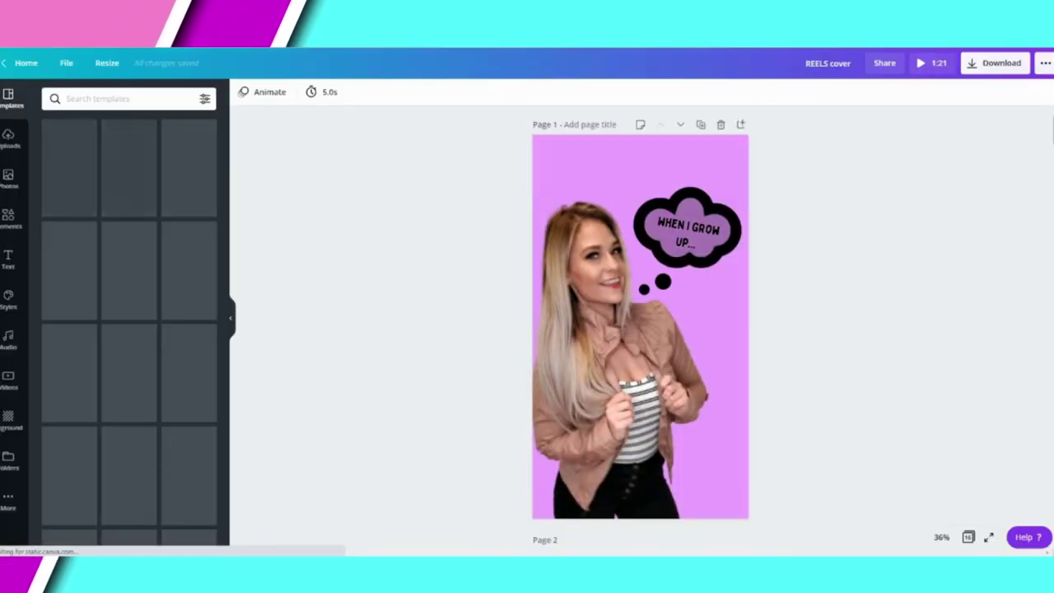
Step: Add a new page at the end of the REELS cover design
{"action": "scroll", "coordinate": [640, 329], "scroll_direction": "down", "scroll_amount": 5}
{"action": "scroll", "coordinate": [640, 329], "scroll_direction": "up", "scroll_amount": 5}
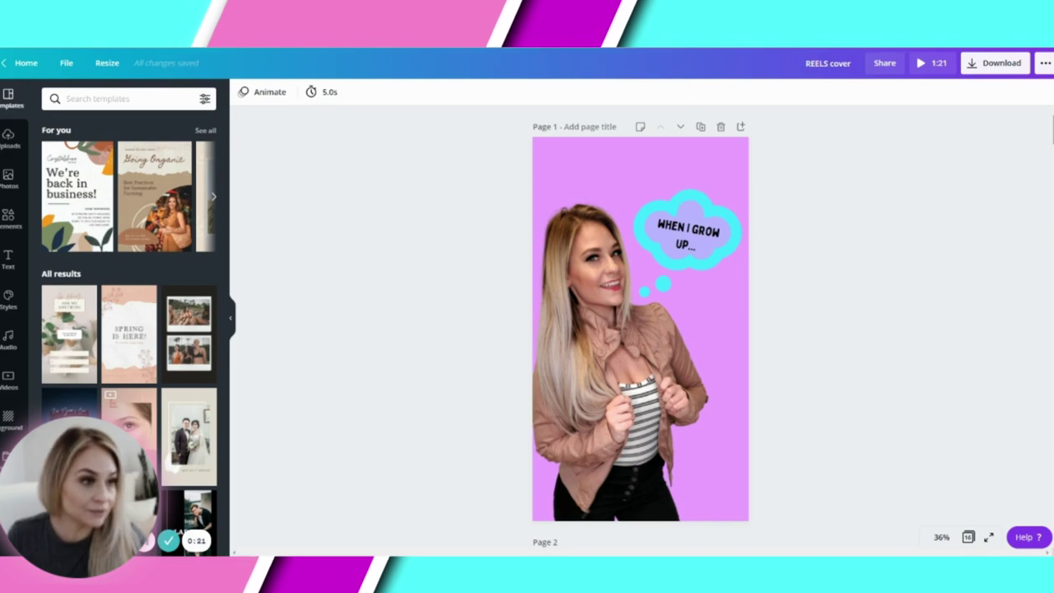
{"action": "scroll", "coordinate": [878, 159], "scroll_direction": "down", "scroll_amount": 7}
{"action": "scroll", "coordinate": [640, 329], "scroll_direction": "down", "scroll_amount": 20}
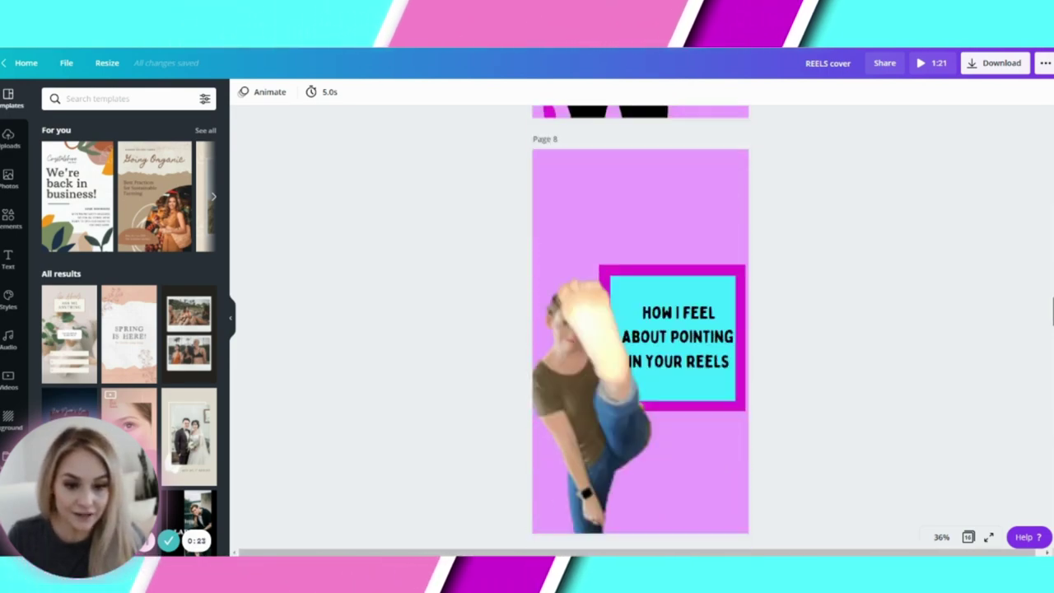
{"action": "scroll", "coordinate": [860, 328], "scroll_direction": "down", "scroll_amount": 8}
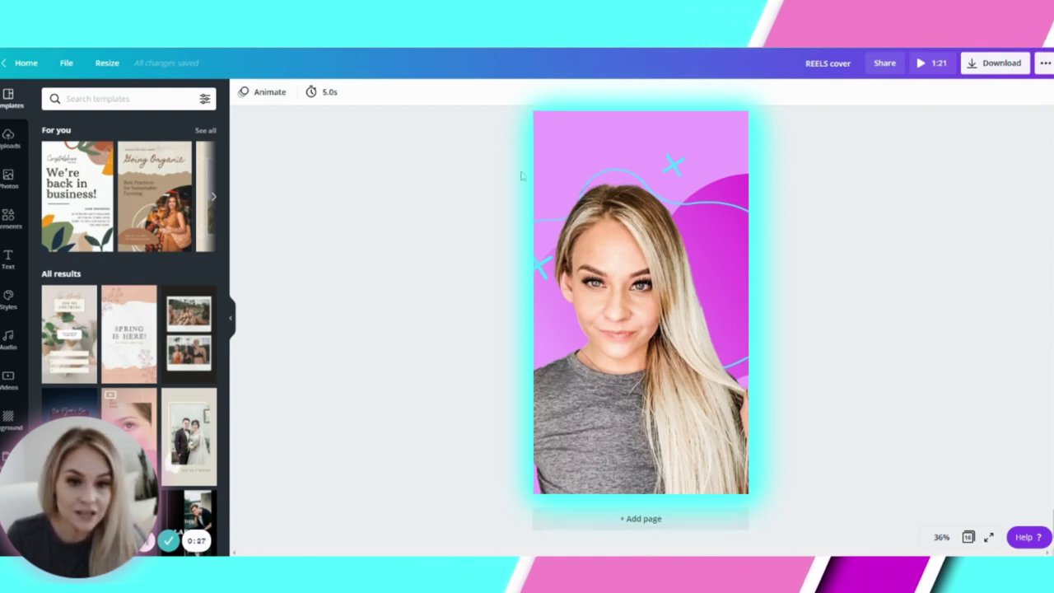
{"action": "left_click", "coordinate": [693, 529]}
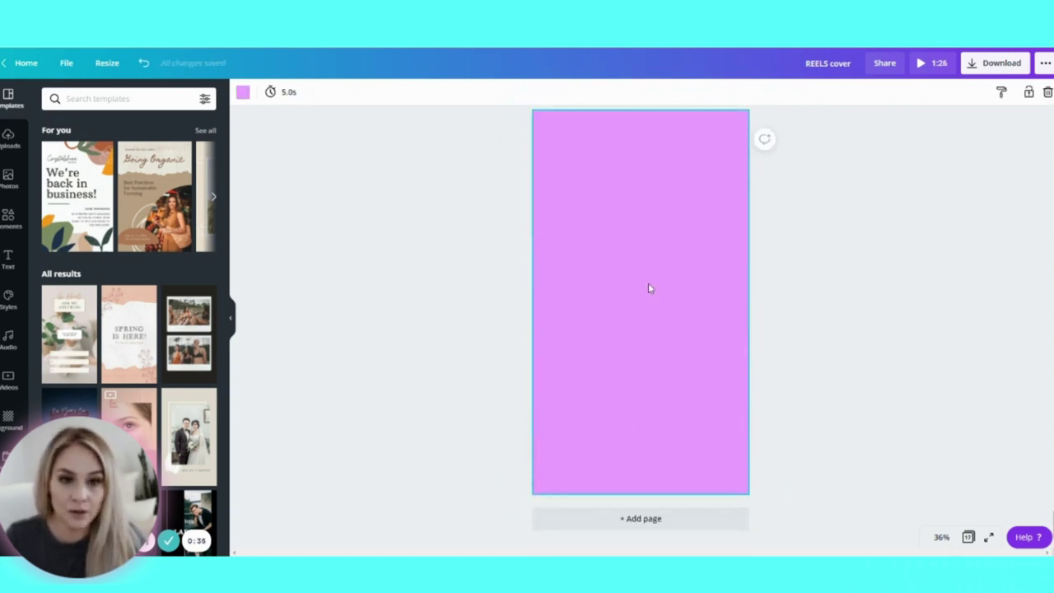
{"action": "left_click", "coordinate": [9, 138]}
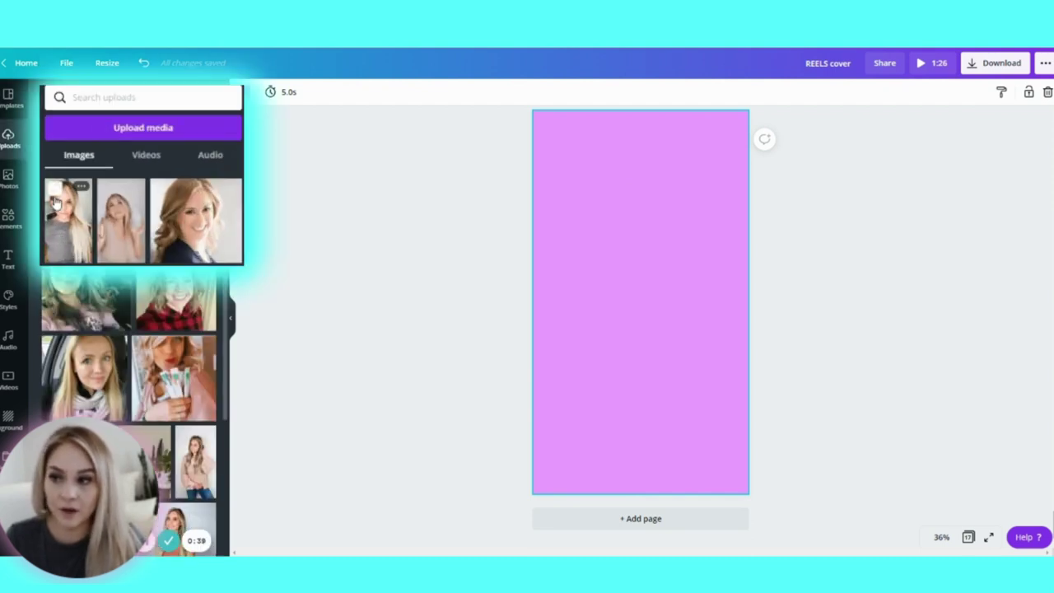
{"action": "left_click", "coordinate": [135, 132]}
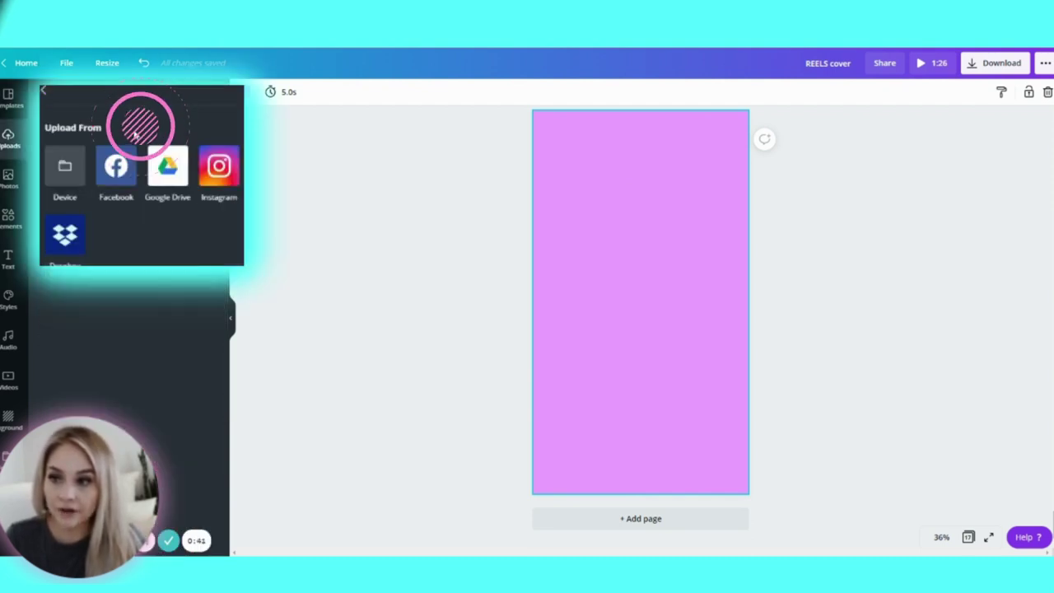
{"action": "left_click", "coordinate": [68, 176]}
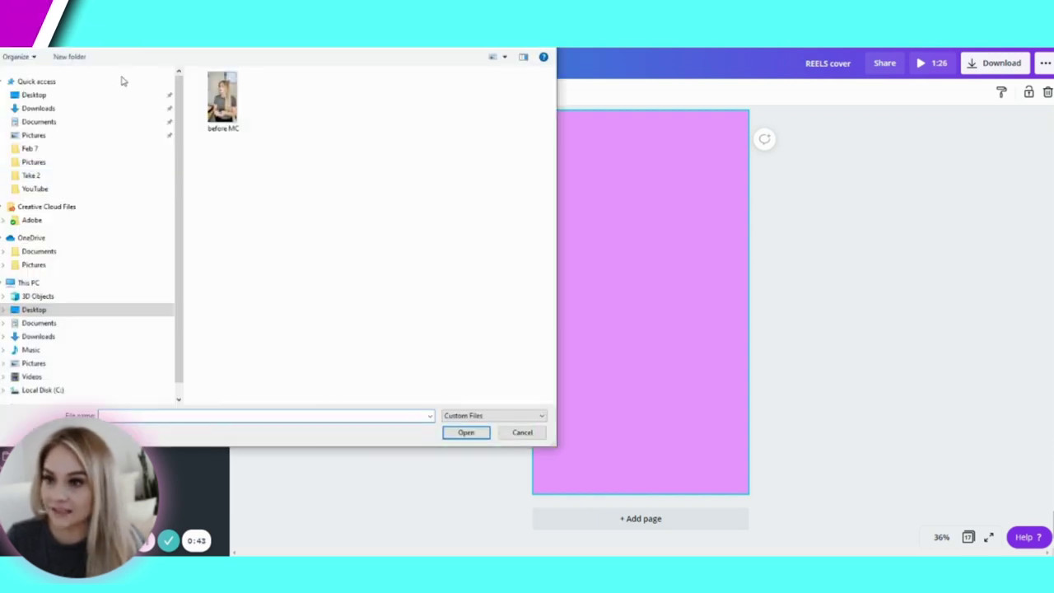
{"action": "left_click", "coordinate": [50, 95]}
{"action": "left_click", "coordinate": [522, 433]}
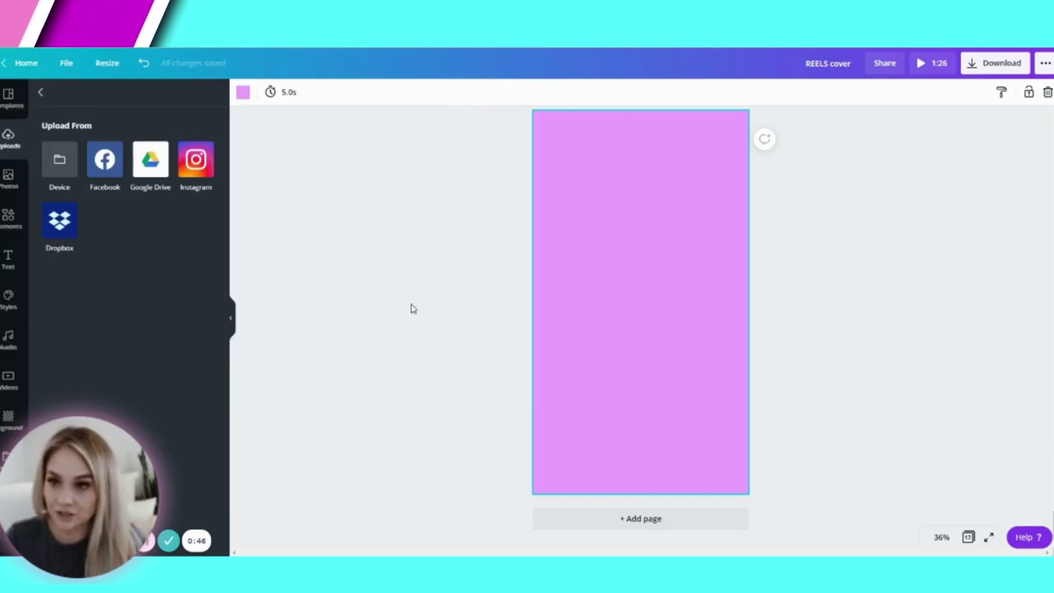
Step: Place the uploaded grey-shirt portrait on the new page and enlarge it to span the page's full width, flush with the page's bottom edge
{"action": "left_click", "coordinate": [8, 177]}
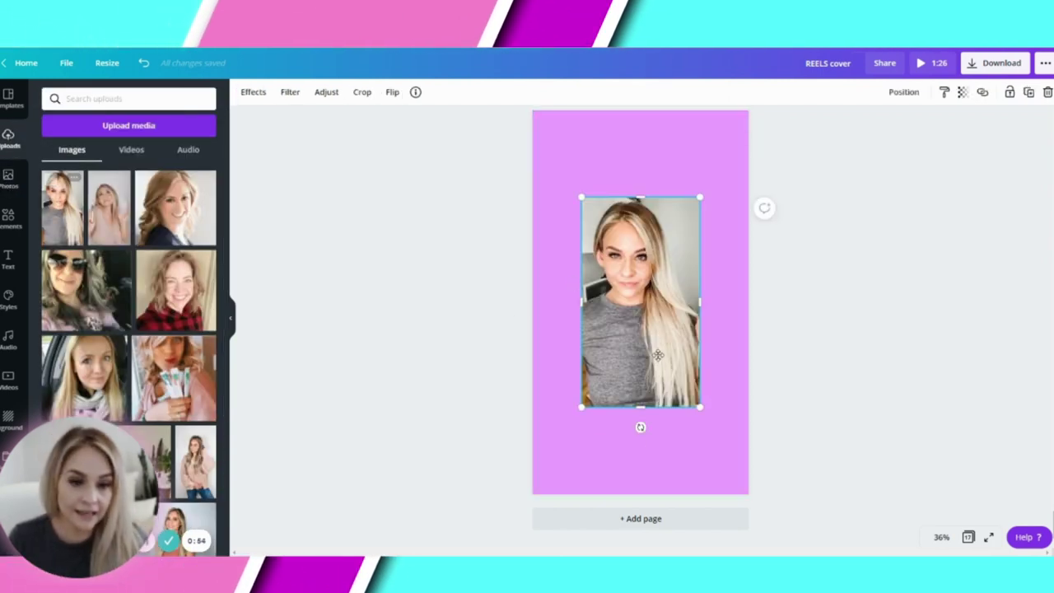
{"action": "left_click_drag", "start_coordinate": [659, 356], "coordinate": [675, 391]}
{"action": "left_click_drag", "start_coordinate": [718, 233], "coordinate": [792, 199]}
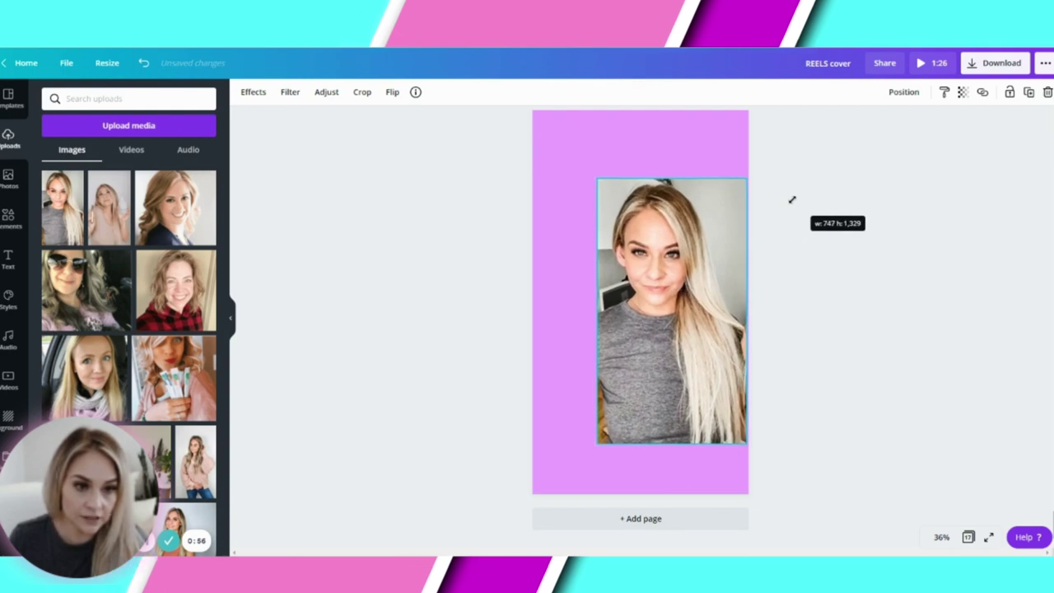
{"action": "left_click_drag", "start_coordinate": [594, 444], "coordinate": [527, 470]}
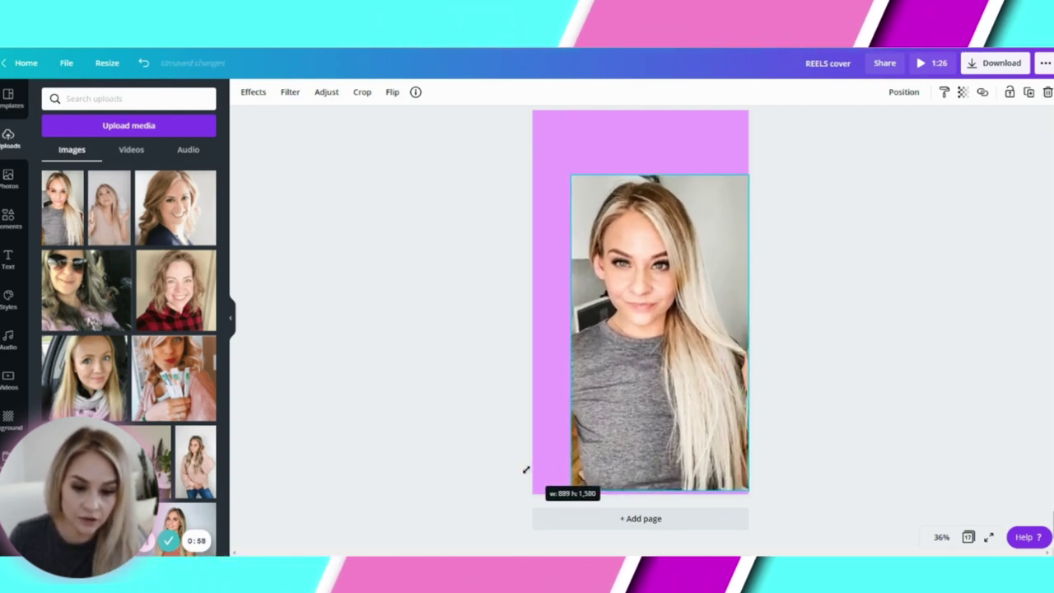
{"action": "left_click_drag", "start_coordinate": [571, 333], "coordinate": [537, 344]}
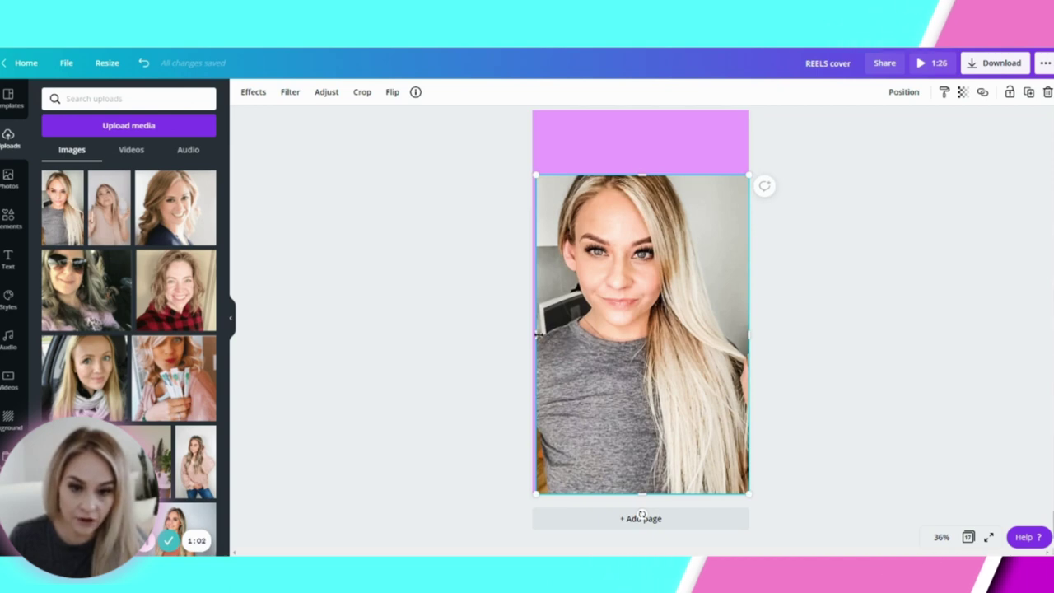
{"action": "left_click_drag", "start_coordinate": [642, 174], "coordinate": [642, 140]}
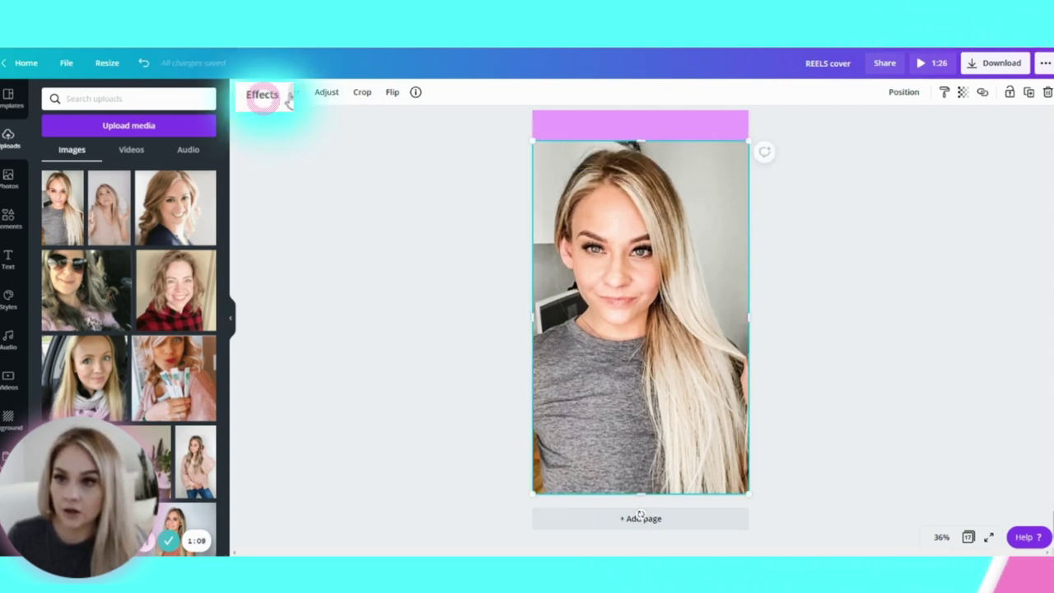
Step: Remove the background from the portrait photo with the Background Remover effect
{"action": "left_click", "coordinate": [262, 94]}
{"action": "left_click", "coordinate": [115, 128]}
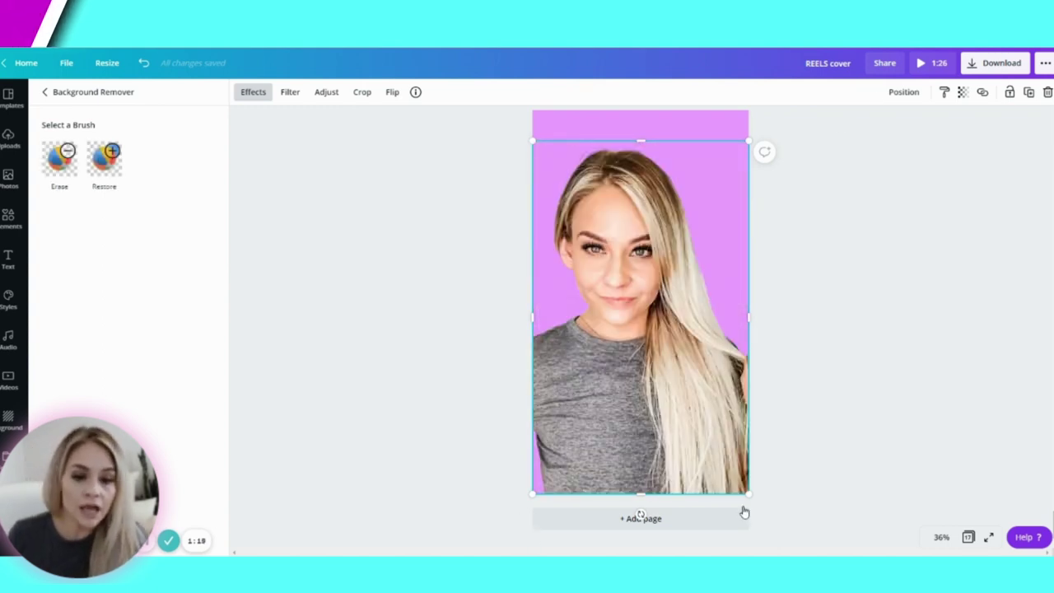
{"action": "left_click", "coordinate": [389, 210]}
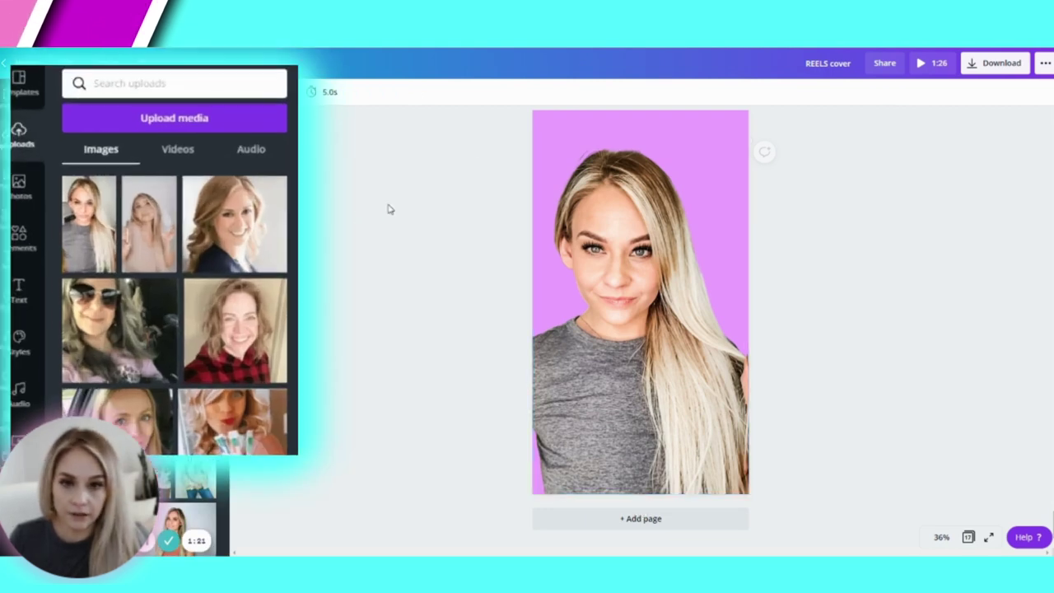
Step: Search the elements for "blob" and add the solid orange blob shape to the page
{"action": "left_click", "coordinate": [33, 237]}
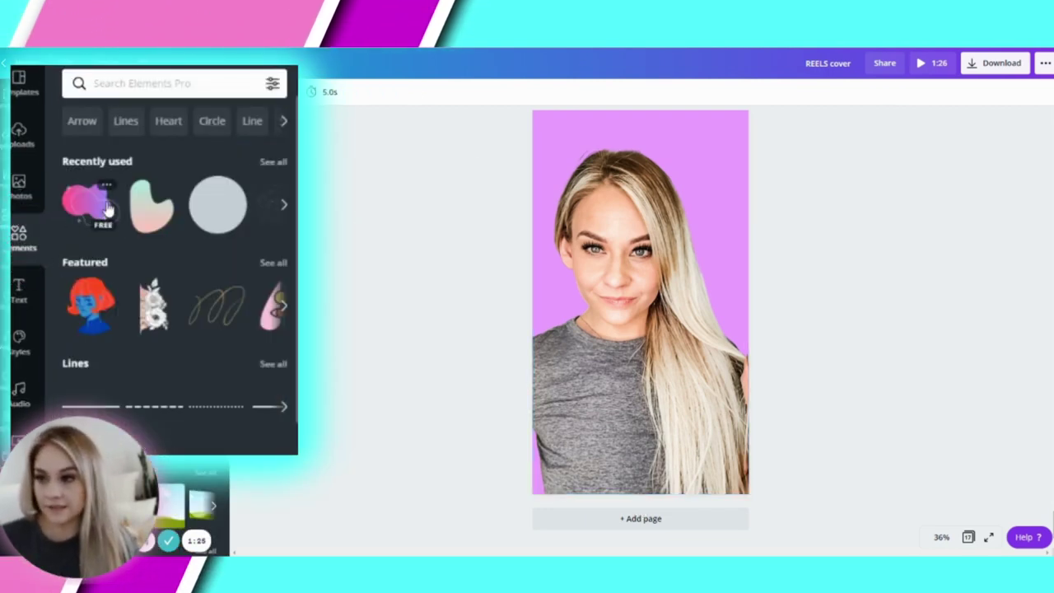
{"action": "scroll", "coordinate": [177, 309], "scroll_direction": "down", "scroll_amount": 15}
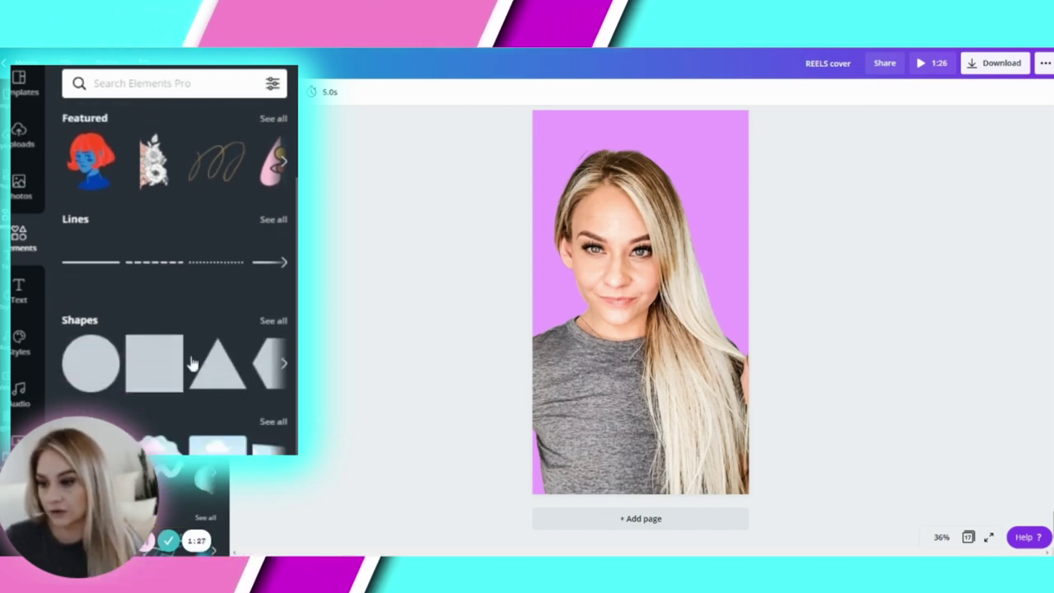
{"action": "left_click", "coordinate": [162, 78]}
{"action": "type", "text": "blob"}
{"action": "key", "text": "Return"}
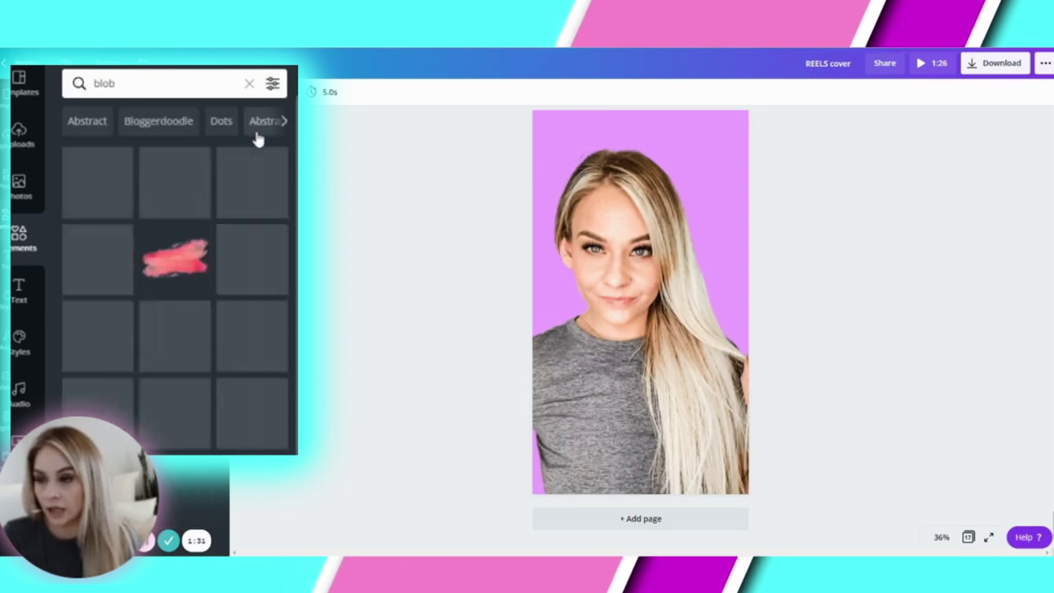
{"action": "scroll", "coordinate": [175, 376], "scroll_direction": "down", "scroll_amount": 1}
{"action": "scroll", "coordinate": [175, 377], "scroll_direction": "down", "scroll_amount": 2}
{"action": "scroll", "coordinate": [144, 350], "scroll_direction": "up", "scroll_amount": 3}
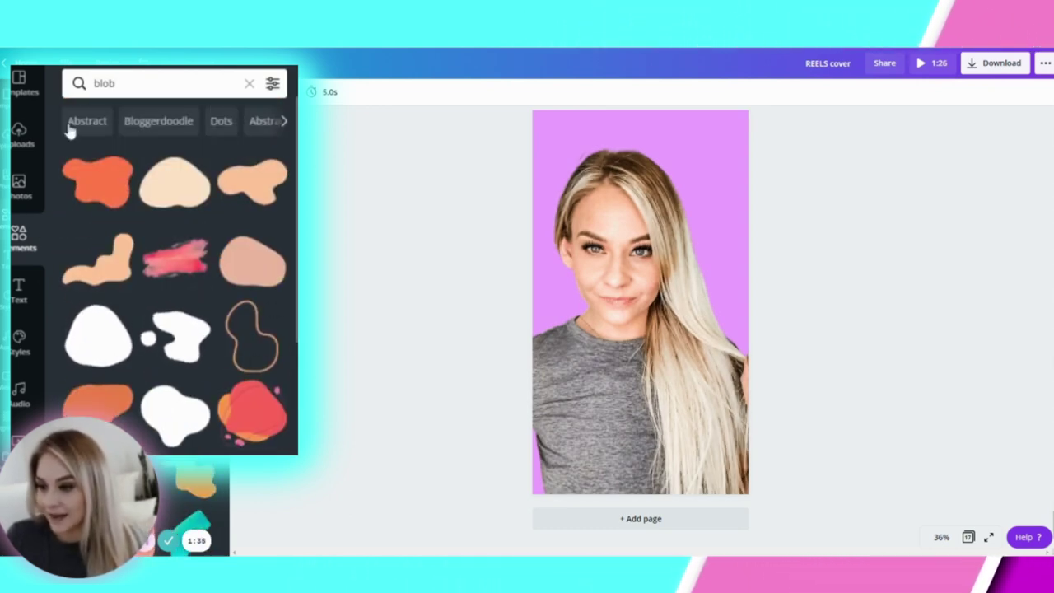
{"action": "left_click", "coordinate": [69, 354]}
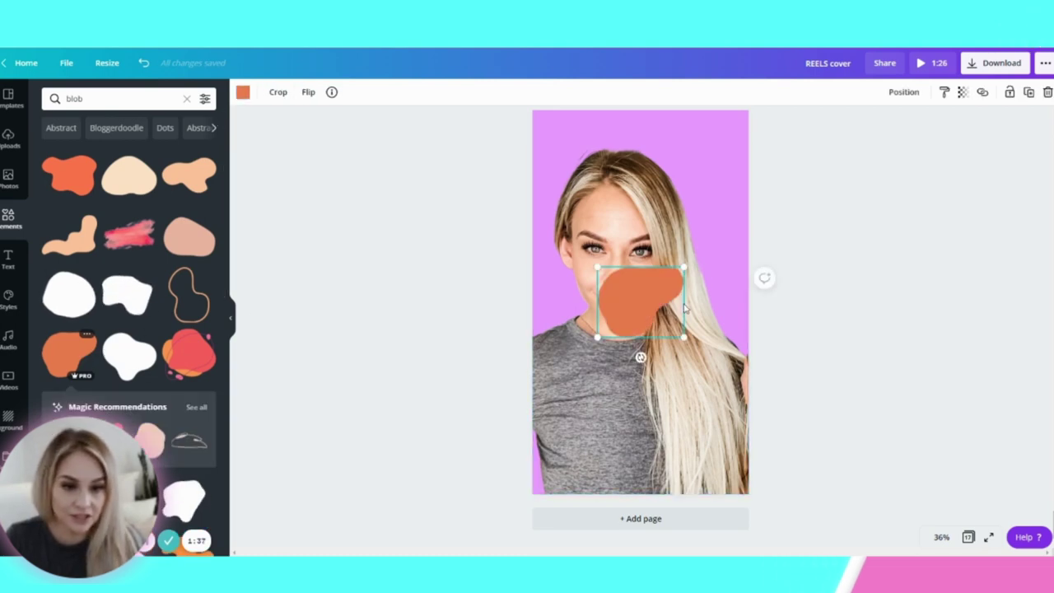
Step: Enlarge the orange blob to roughly the page's width, place it over the portrait's face and recolor it turquoise from the document colors
{"action": "left_click_drag", "start_coordinate": [682, 266], "coordinate": [836, 216]}
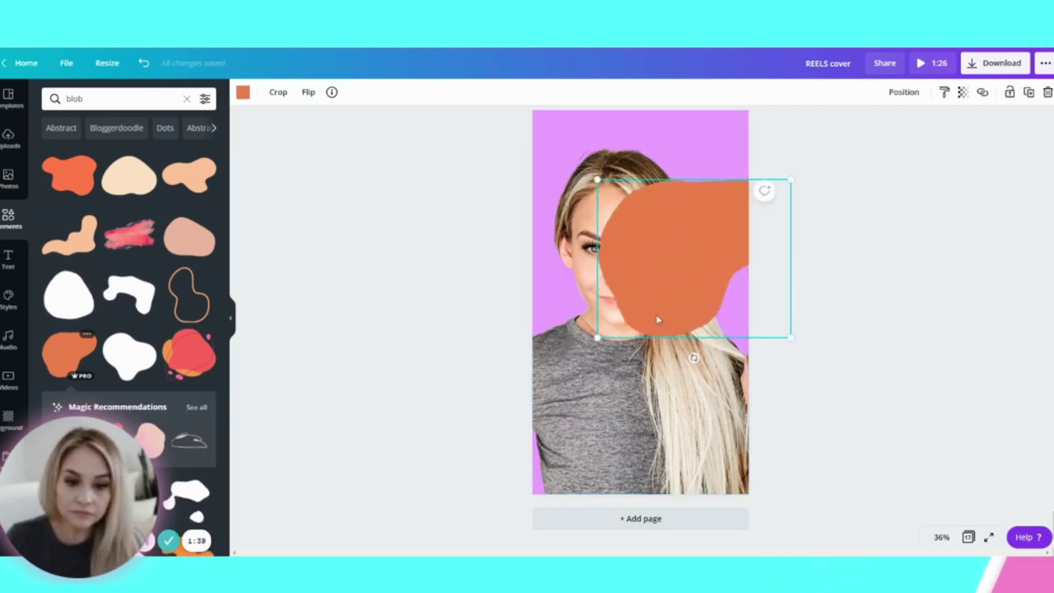
{"action": "left_click_drag", "start_coordinate": [658, 320], "coordinate": [570, 360]}
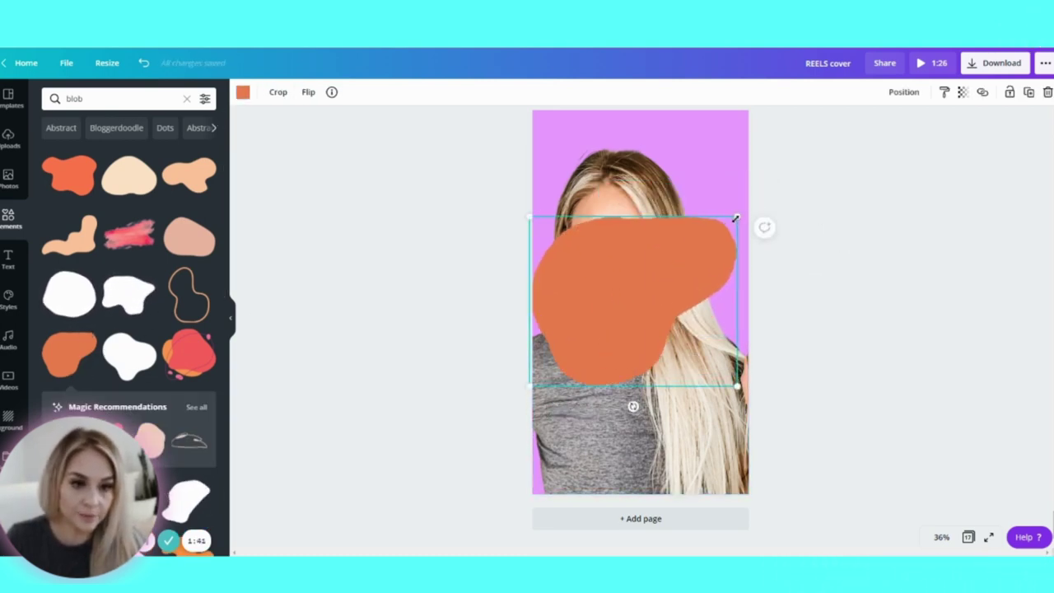
{"action": "left_click", "coordinate": [242, 92]}
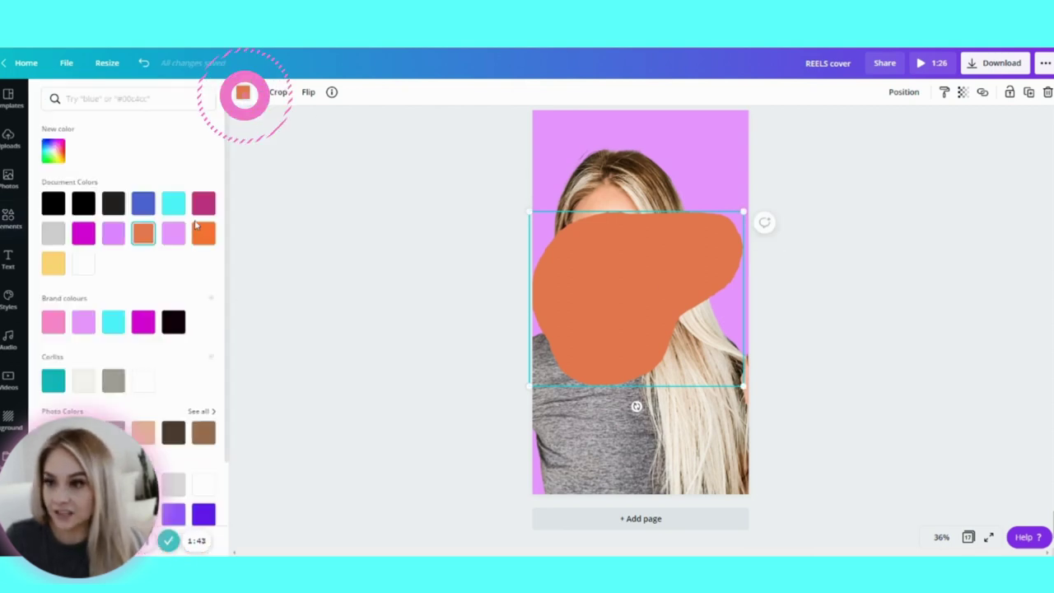
{"action": "left_click", "coordinate": [173, 204]}
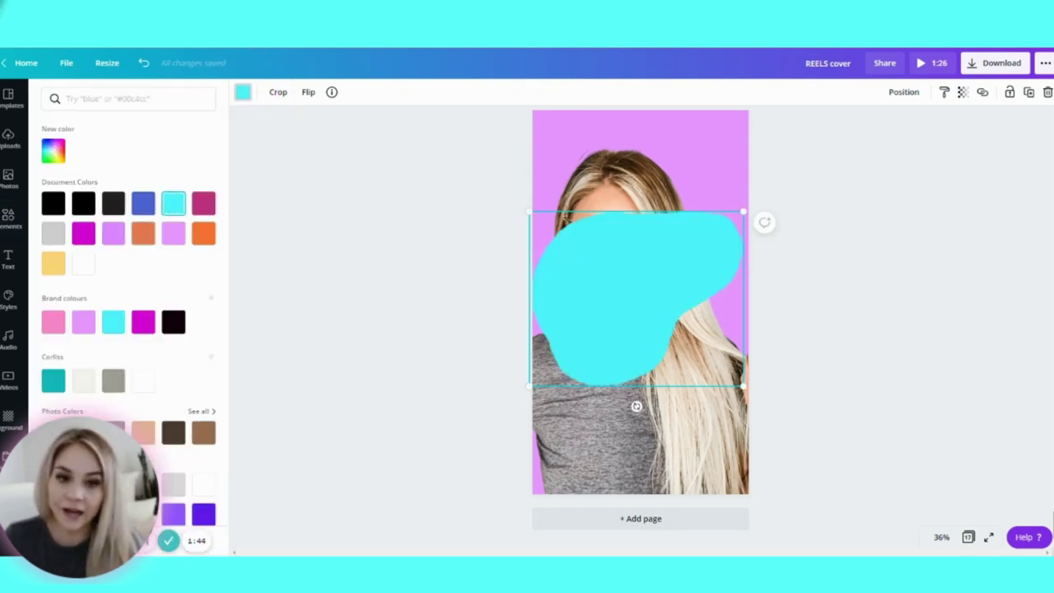
Step: Move the turquoise blob slightly higher and send it backward behind the portrait
{"action": "left_click_drag", "start_coordinate": [674, 278], "coordinate": [672, 262]}
{"action": "right_click", "coordinate": [679, 262]}
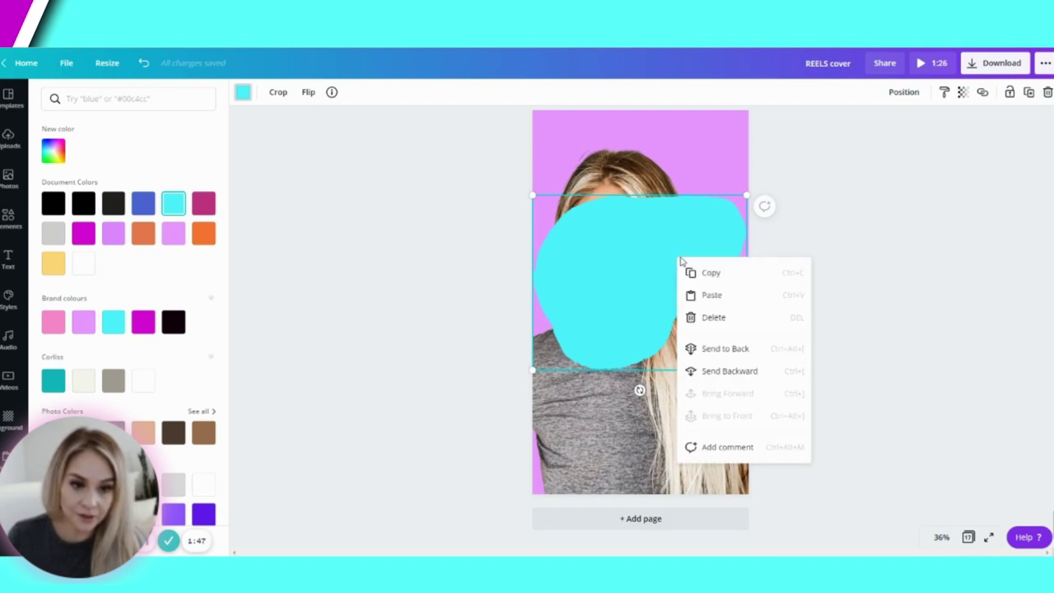
{"action": "left_click", "coordinate": [729, 371]}
{"action": "left_click_drag", "start_coordinate": [723, 198], "coordinate": [722, 220]}
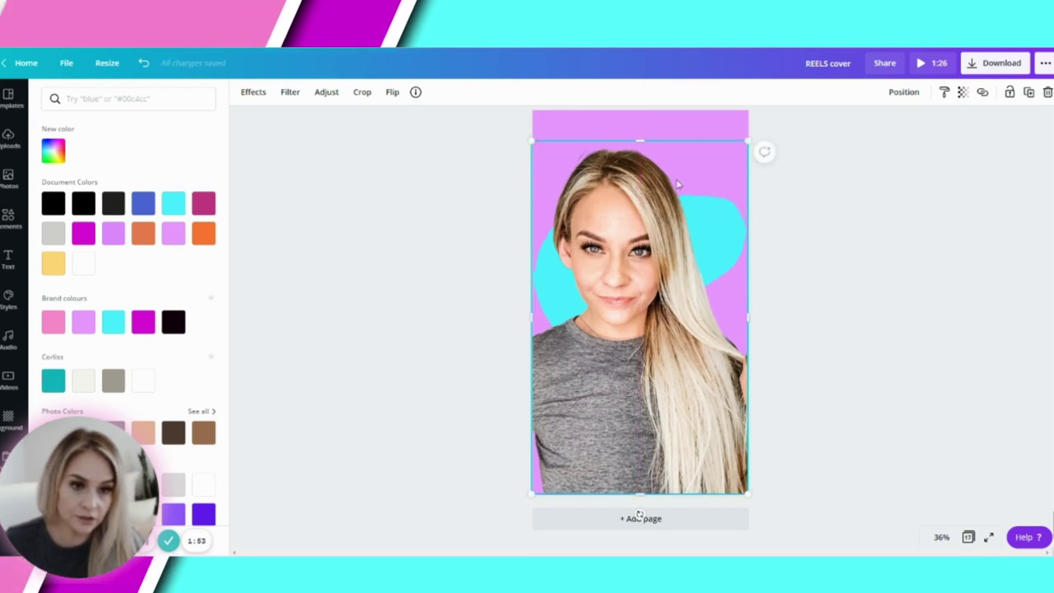
Step: Temporarily crop the top of the portrait to move the blob higher behind the head, and restore the portrait's height to about 1,778
{"action": "left_click_drag", "start_coordinate": [641, 141], "coordinate": [667, 247]}
{"action": "left_click", "coordinate": [717, 216]}
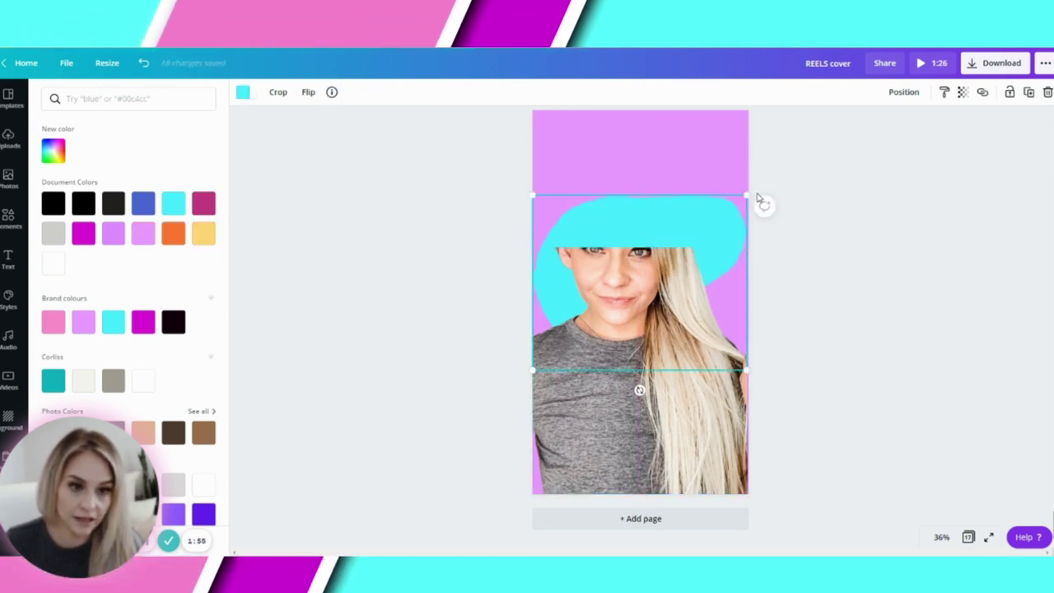
{"action": "left_click_drag", "start_coordinate": [640, 247], "coordinate": [648, 138]}
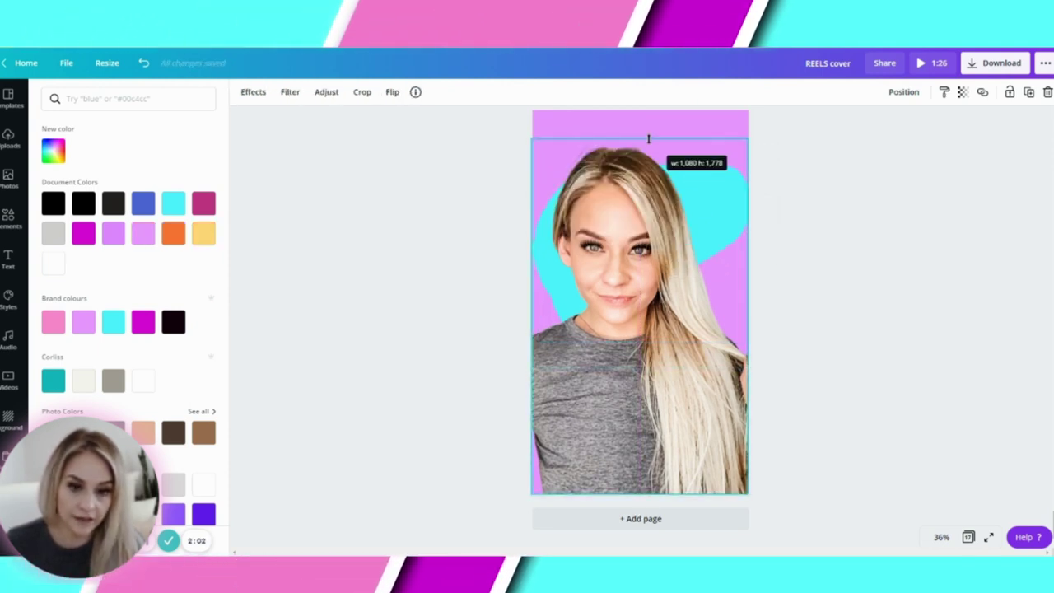
Step: Add a heading reading "Editing After The Masterclass" in two lines on the blob, beside the portrait's head
{"action": "left_click", "coordinate": [8, 216]}
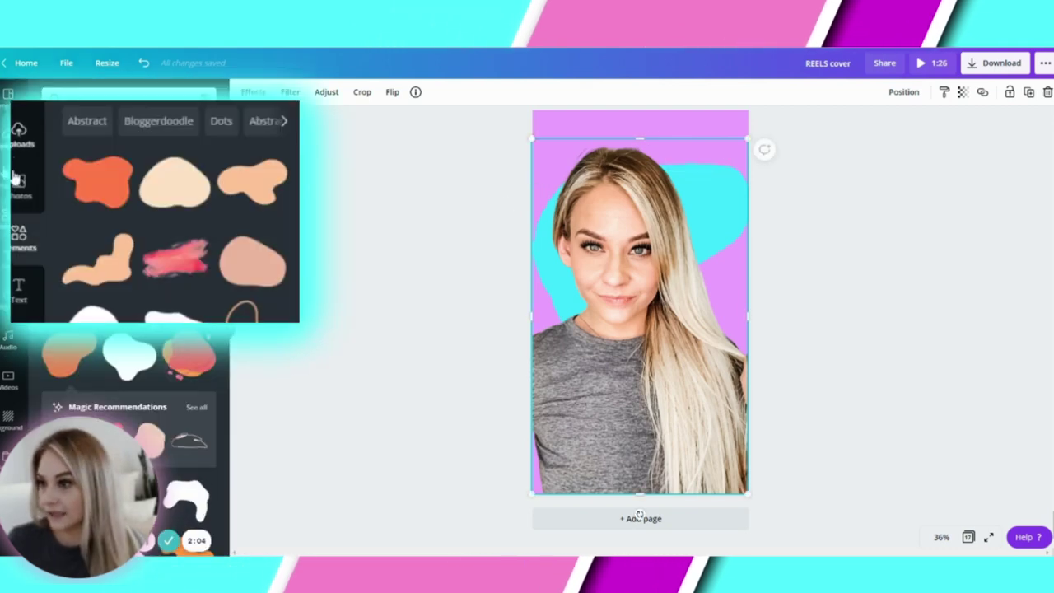
{"action": "left_click", "coordinate": [18, 290]}
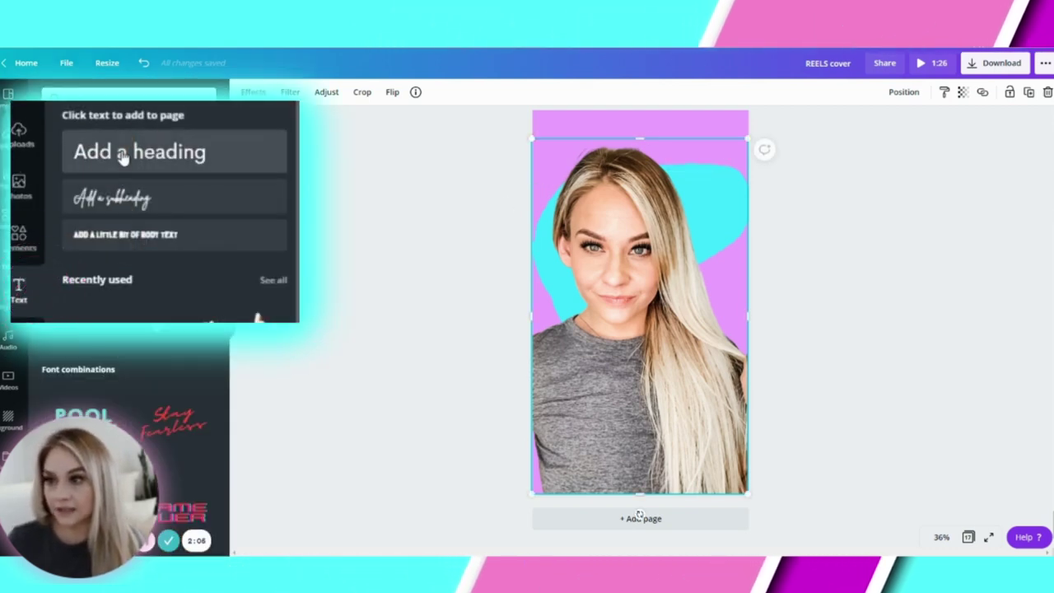
{"action": "left_click", "coordinate": [89, 155]}
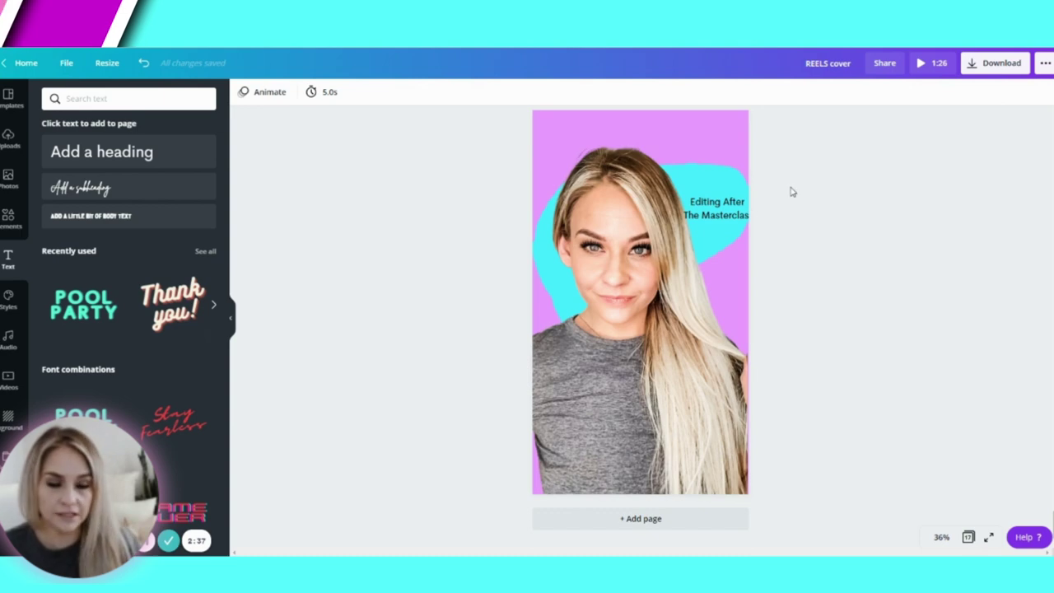
{"action": "left_click", "coordinate": [712, 209]}
{"action": "left_click", "coordinate": [447, 232]}
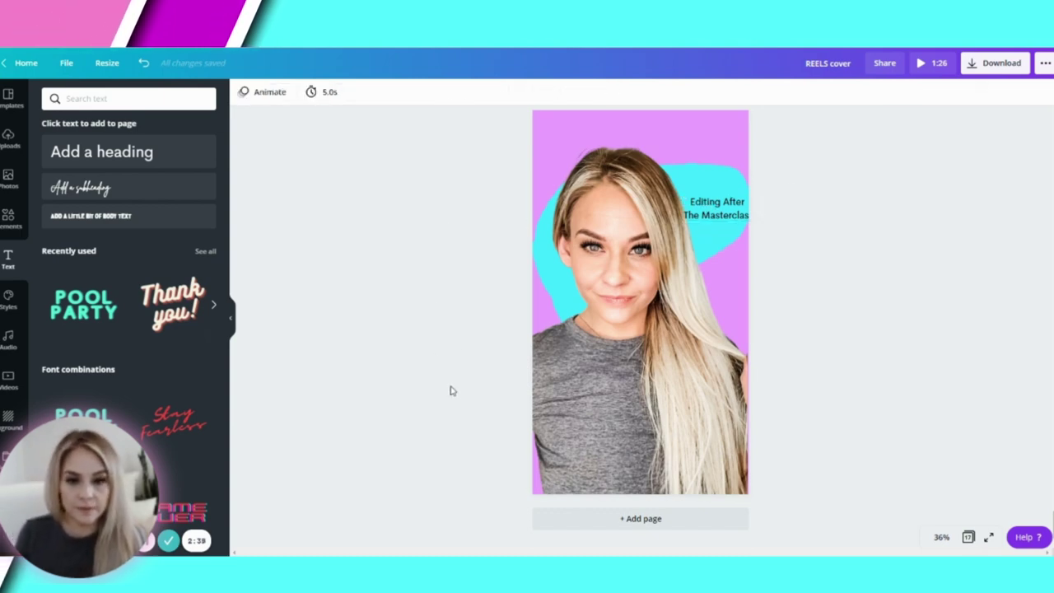
{"action": "scroll", "coordinate": [717, 238], "scroll_direction": "down", "scroll_amount": 5}
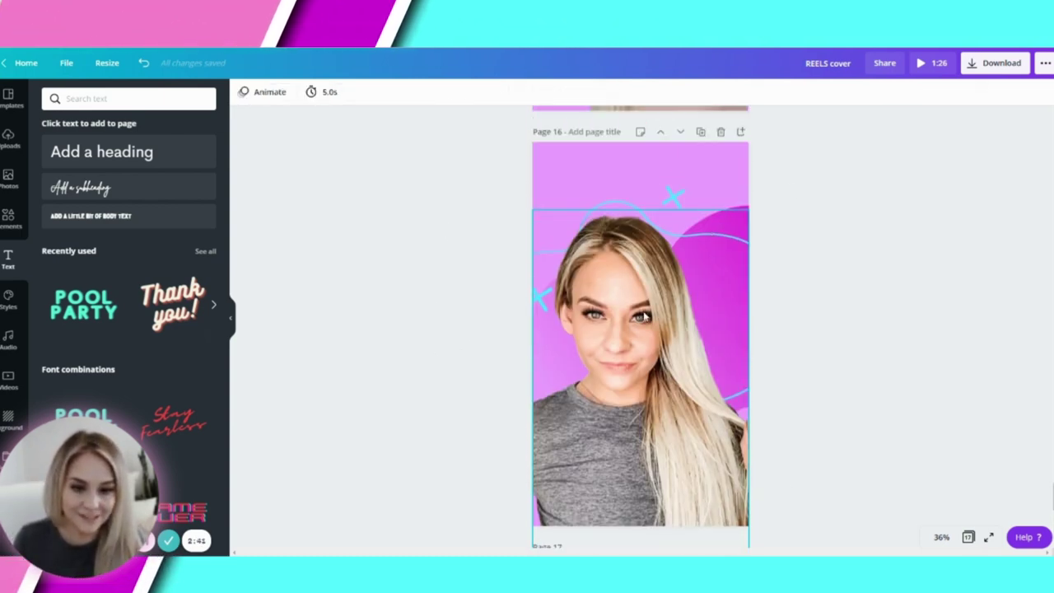
{"action": "scroll", "coordinate": [789, 306], "scroll_direction": "down", "scroll_amount": 5}
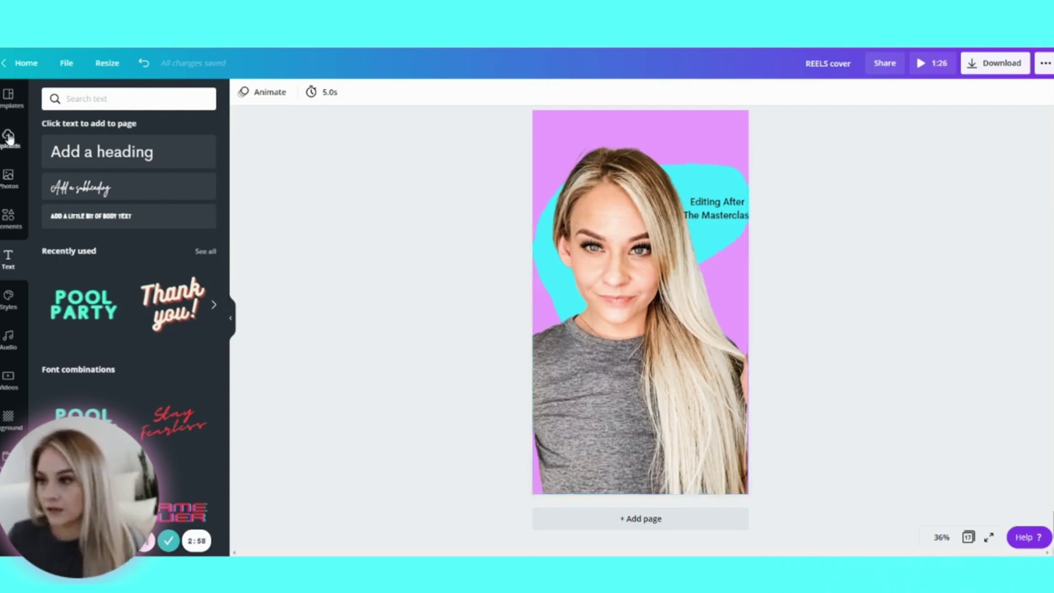
Step: Add the uploaded Reels safe-zone guide image to the page and enlarge it to cover the whole page
{"action": "left_click", "coordinate": [8, 138]}
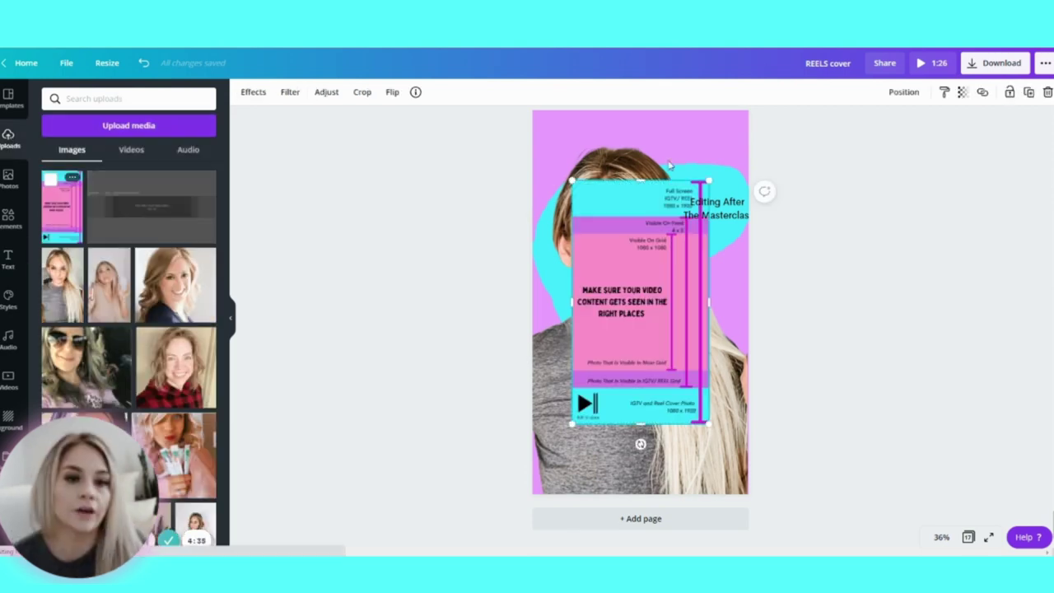
{"action": "left_click_drag", "start_coordinate": [707, 185], "coordinate": [762, 128]}
{"action": "left_click_drag", "start_coordinate": [570, 422], "coordinate": [545, 503]}
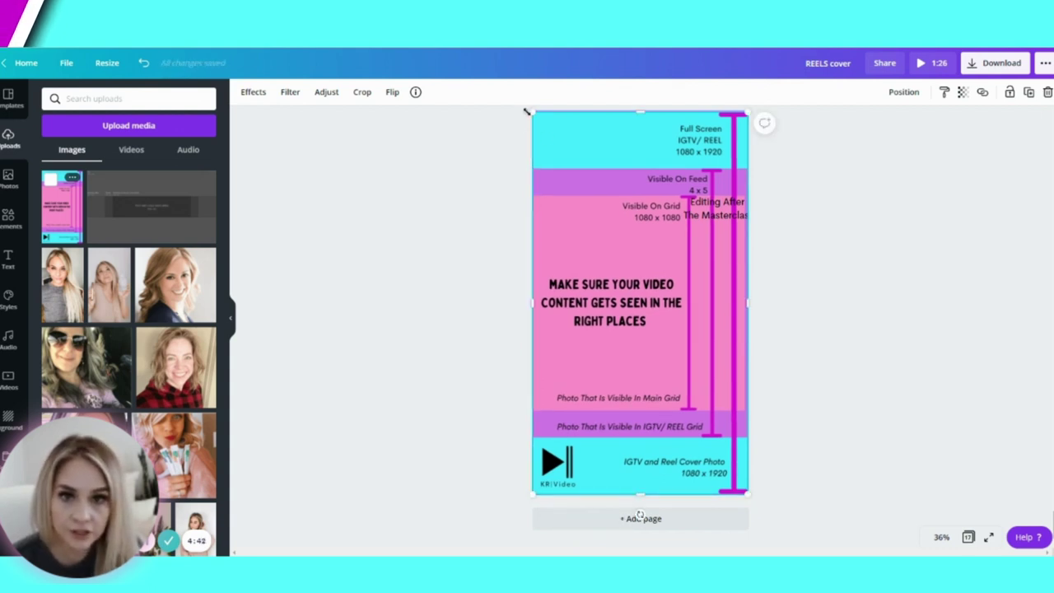
{"action": "left_click_drag", "start_coordinate": [639, 110], "coordinate": [645, 111]}
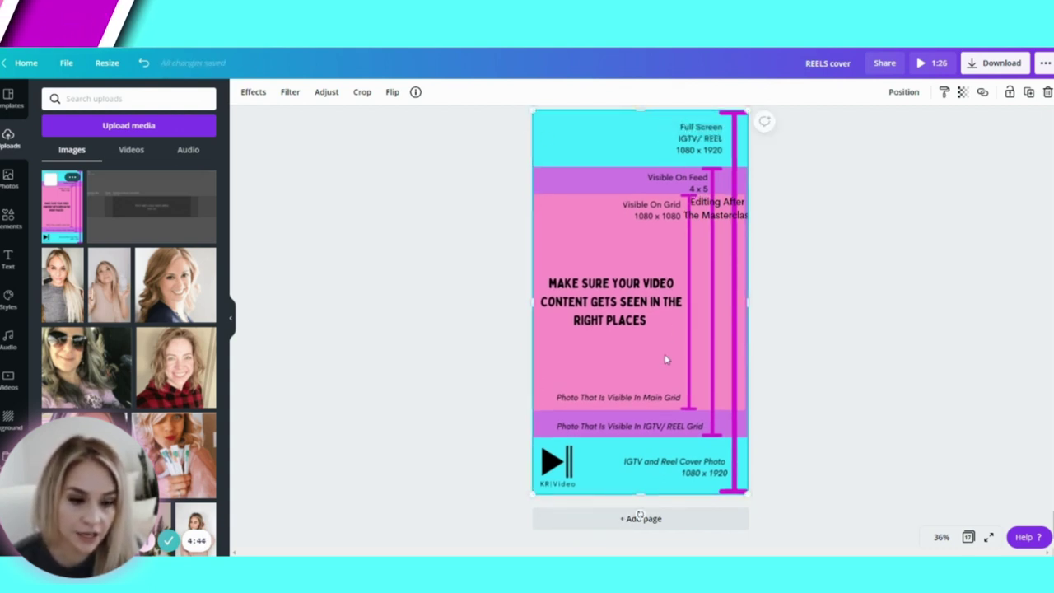
{"action": "left_click_drag", "start_coordinate": [663, 363], "coordinate": [667, 360]}
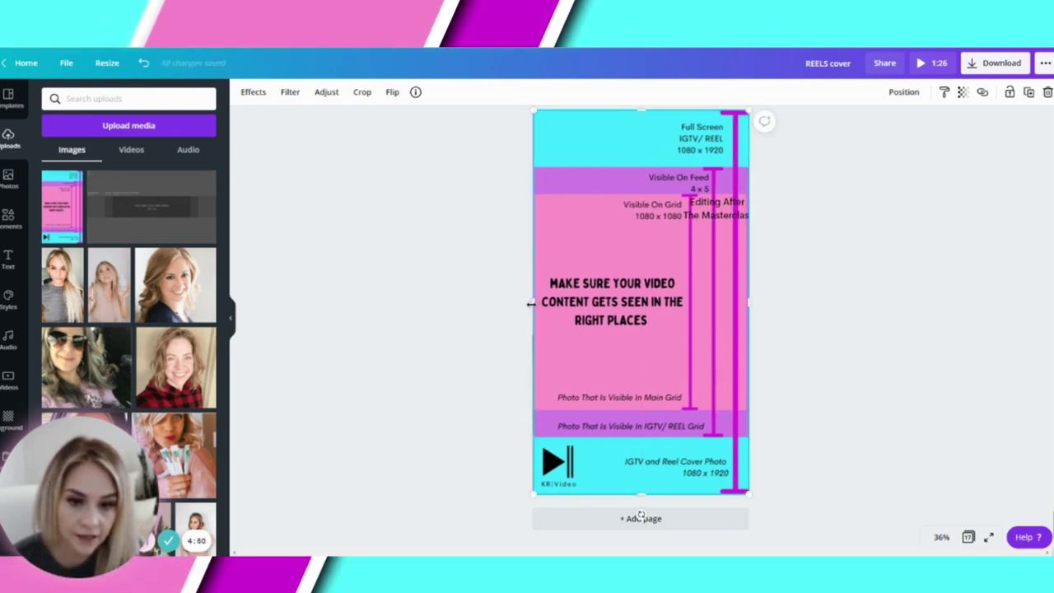
Step: Set the guide image's transparency to 34 and send it backward behind the portrait
{"action": "key", "text": "ctrl+bracketleft"}
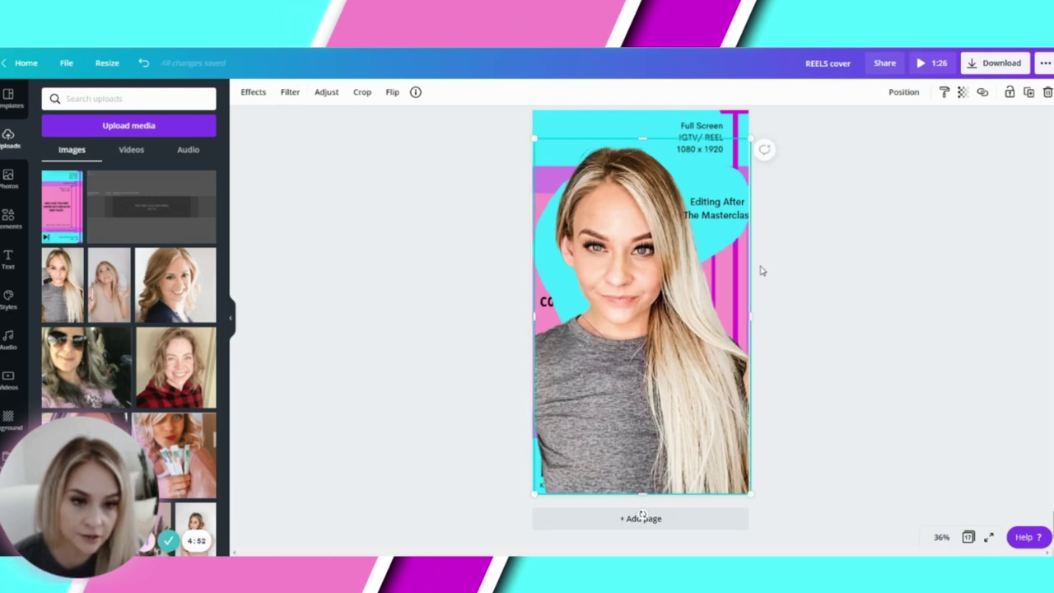
{"action": "key", "text": "ctrl+z"}
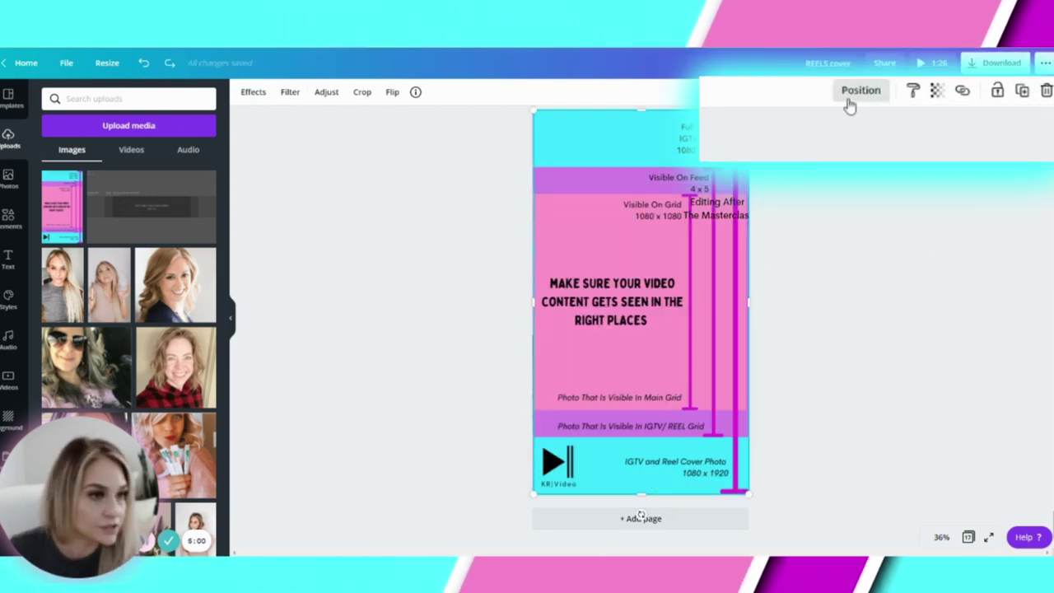
{"action": "left_click", "coordinate": [962, 92]}
{"action": "left_click_drag", "start_coordinate": [889, 142], "coordinate": [835, 139]}
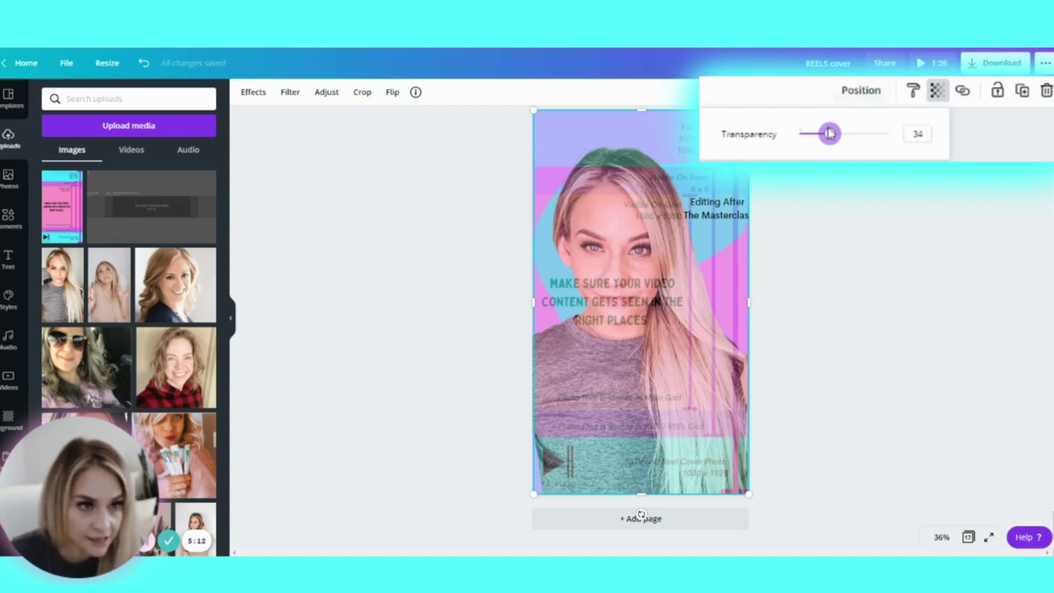
{"action": "left_click", "coordinate": [647, 136]}
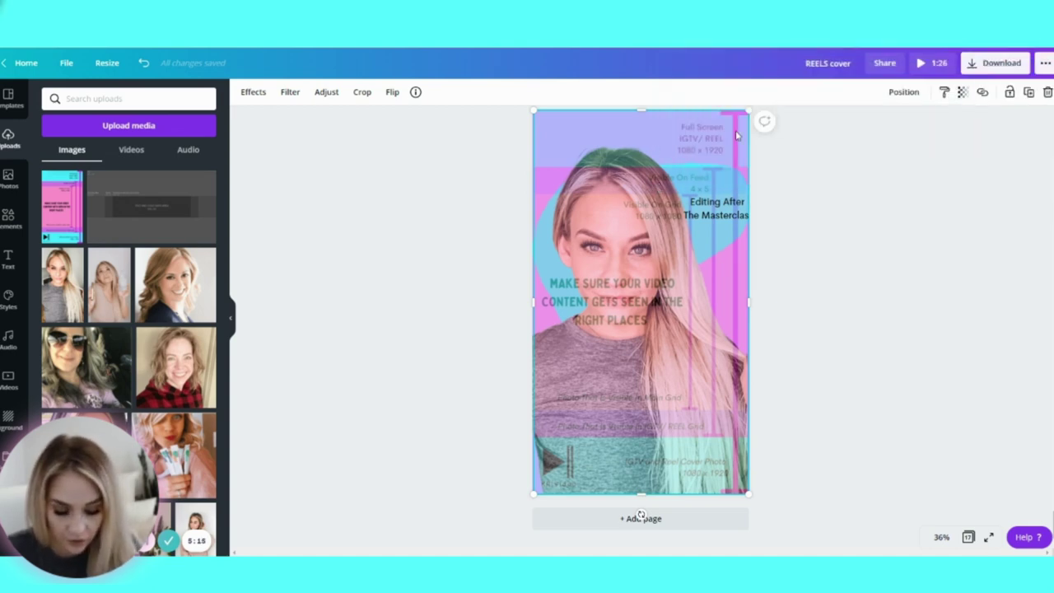
{"action": "key", "text": "ctrl+z"}
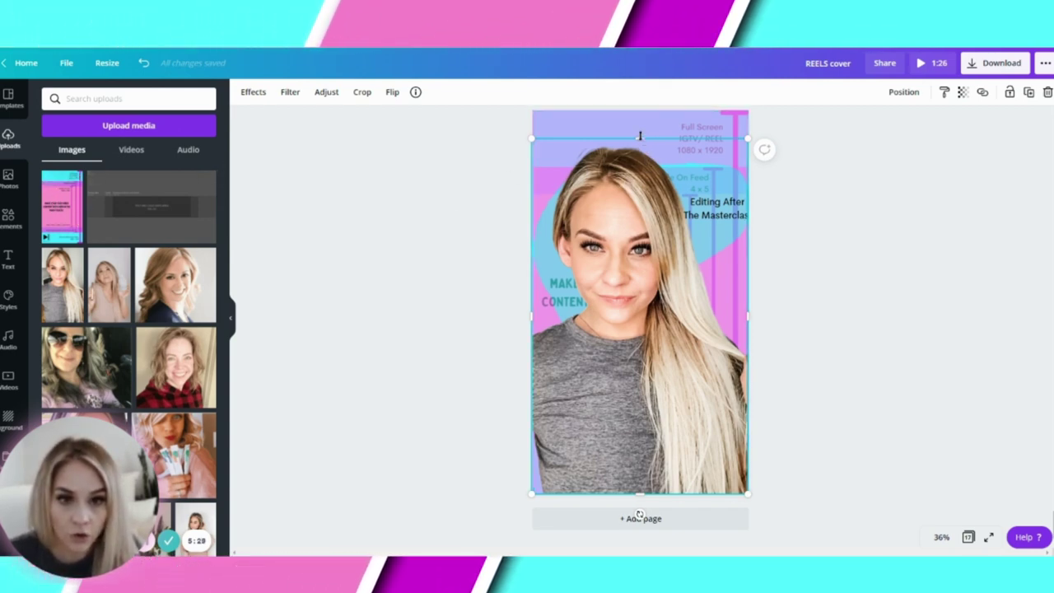
Step: Shrink the portrait slightly and move it lower so the head sits near the guide's grid-visible area
{"action": "mouse_move", "coordinate": [640, 136]}
{"action": "left_mouse_down"}
{"action": "mouse_move", "coordinate": [638, 165]}
{"action": "mouse_move", "coordinate": [638, 146]}
{"action": "left_mouse_up"}
{"action": "left_click_drag", "start_coordinate": [753, 148], "coordinate": [737, 168]}
{"action": "left_click_drag", "start_coordinate": [634, 516], "coordinate": [640, 542]}
{"action": "left_click_drag", "start_coordinate": [744, 194], "coordinate": [749, 191]}
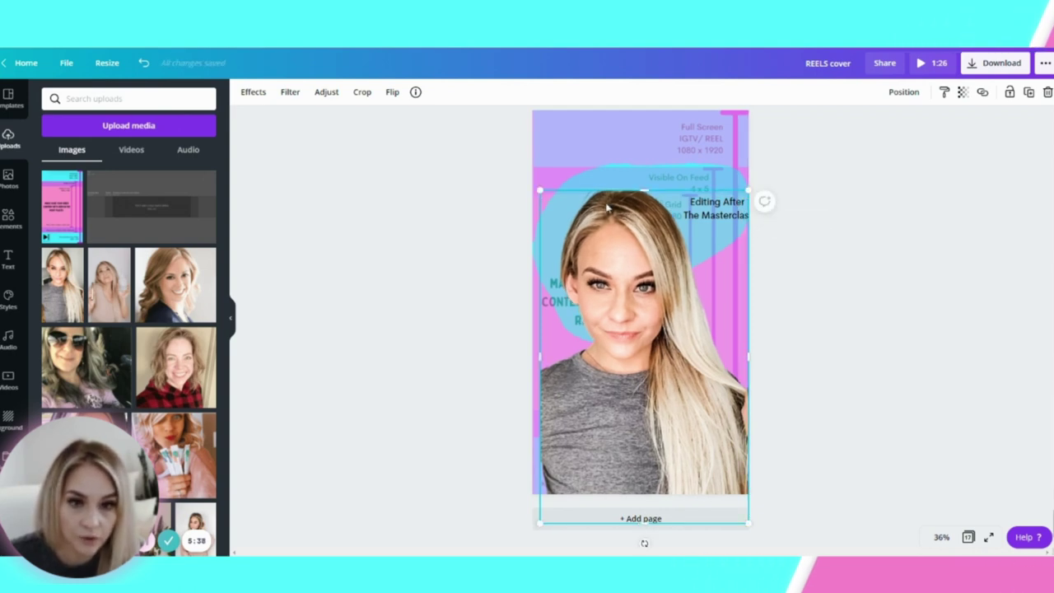
Step: Fine-tune the heights of the heading and portrait against the guide, and widen the portrait to about 1,075
{"action": "left_click", "coordinate": [717, 212]}
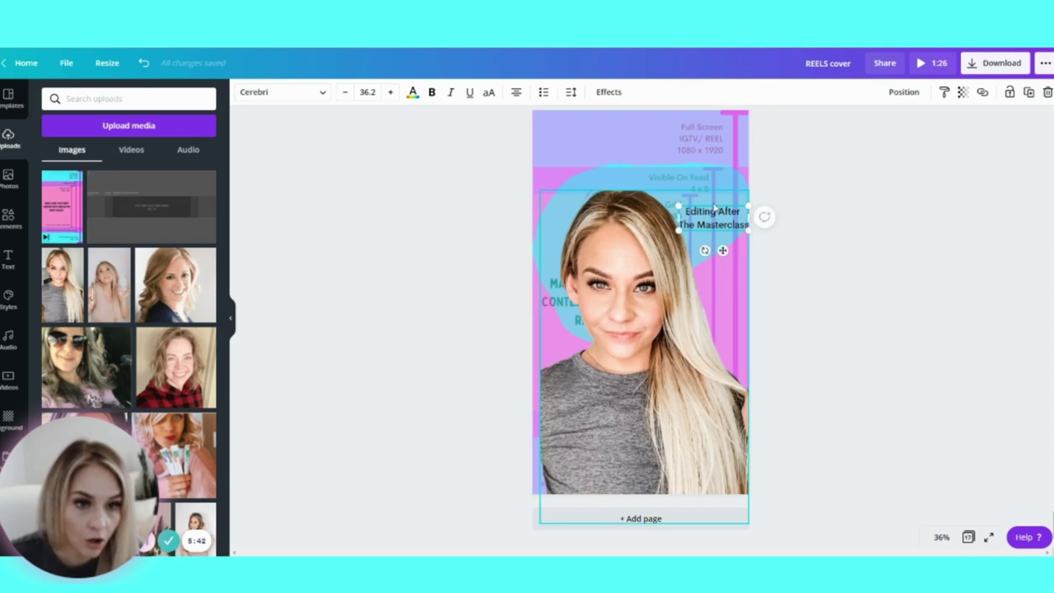
{"action": "left_click_drag", "start_coordinate": [644, 189], "coordinate": [648, 170]}
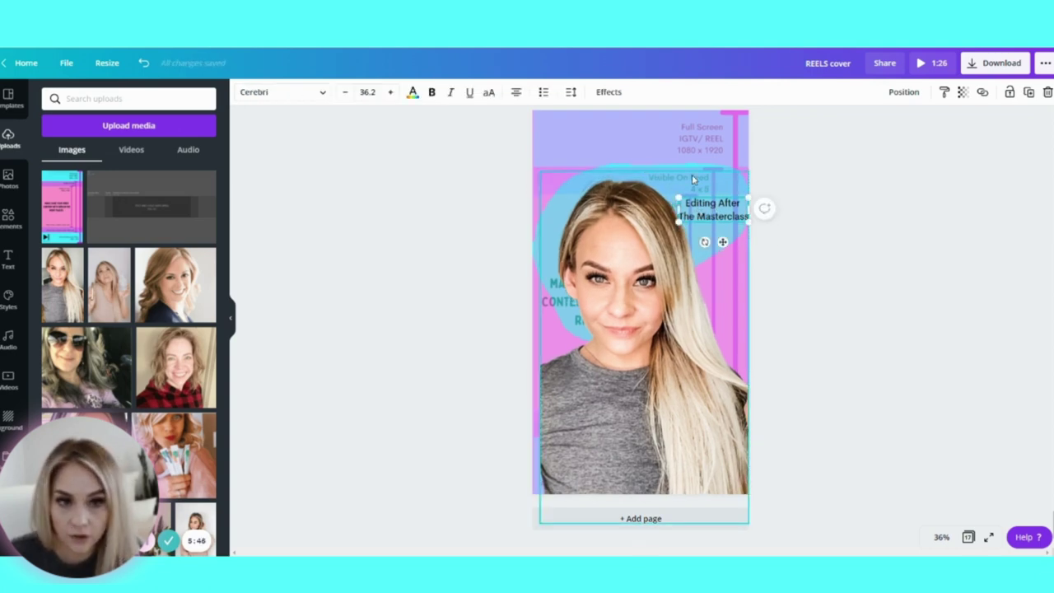
{"action": "left_click_drag", "start_coordinate": [626, 253], "coordinate": [626, 262]}
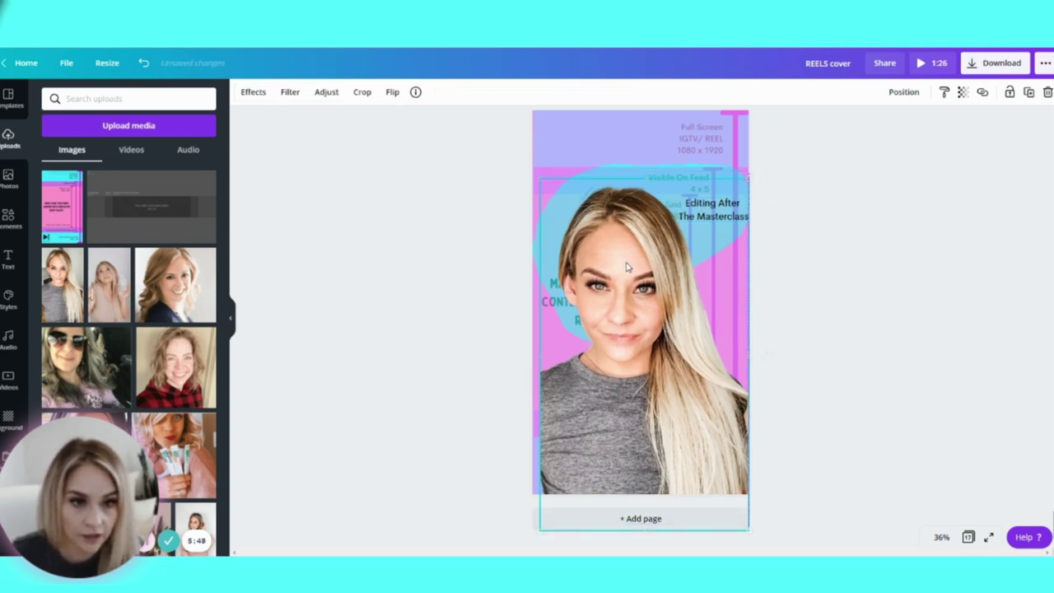
{"action": "left_click_drag", "start_coordinate": [709, 216], "coordinate": [709, 222]}
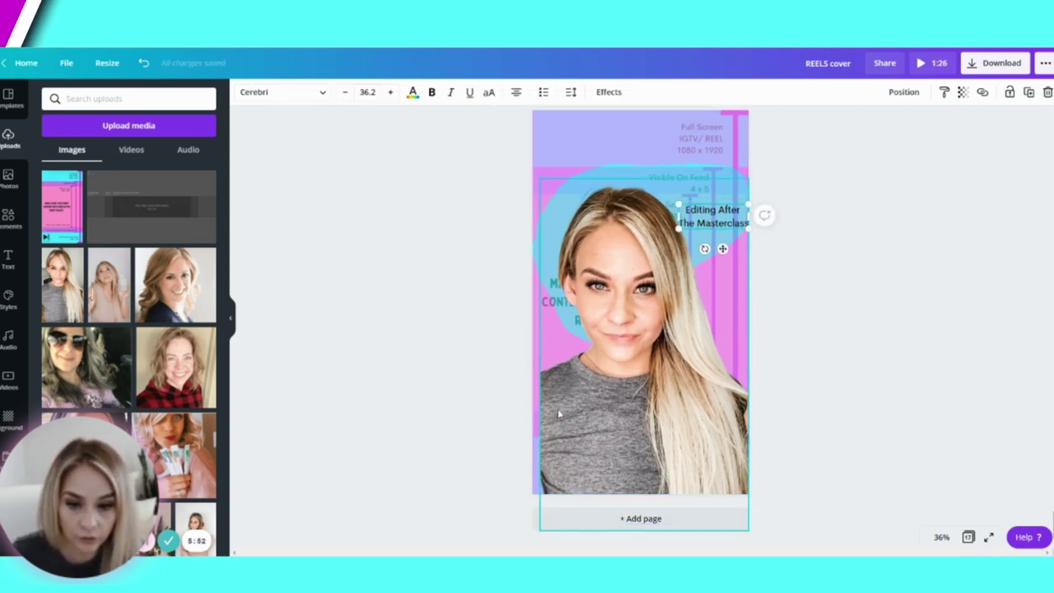
{"action": "left_click_drag", "start_coordinate": [535, 357], "coordinate": [532, 359]}
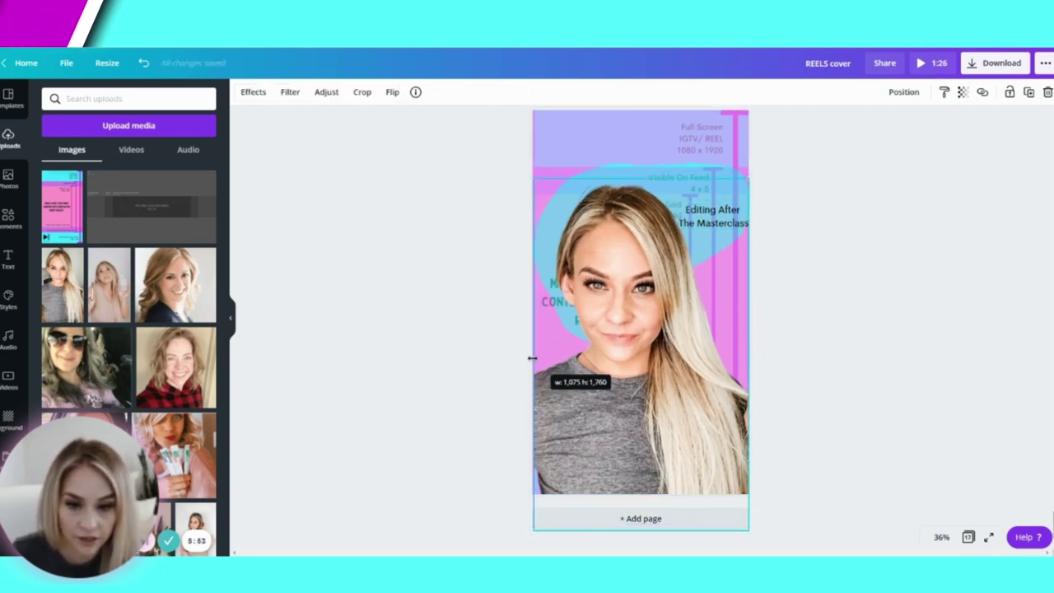
{"action": "left_click", "coordinate": [782, 312]}
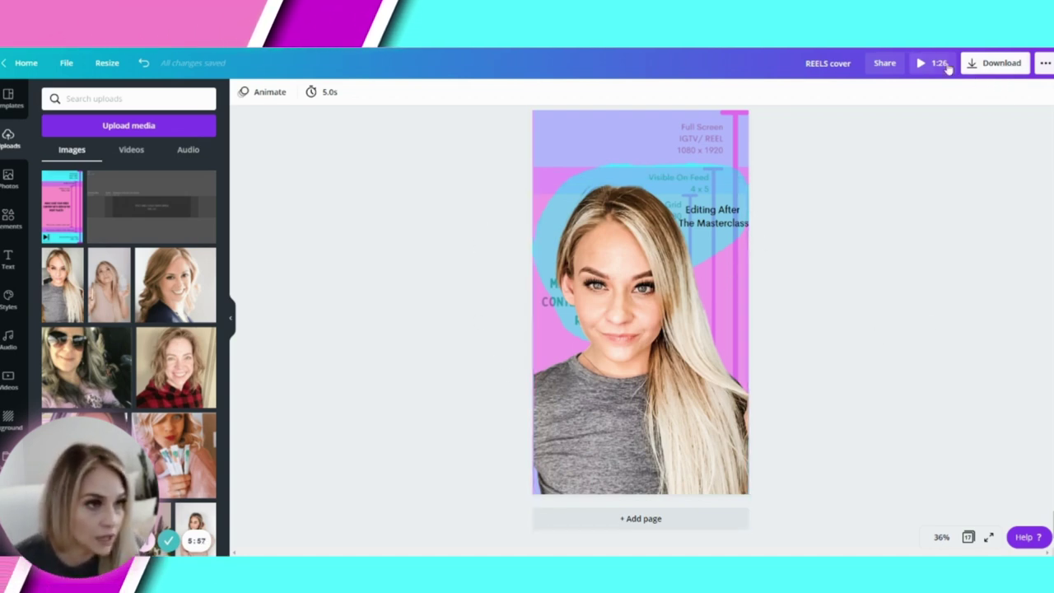
{"action": "left_click", "coordinate": [999, 64]}
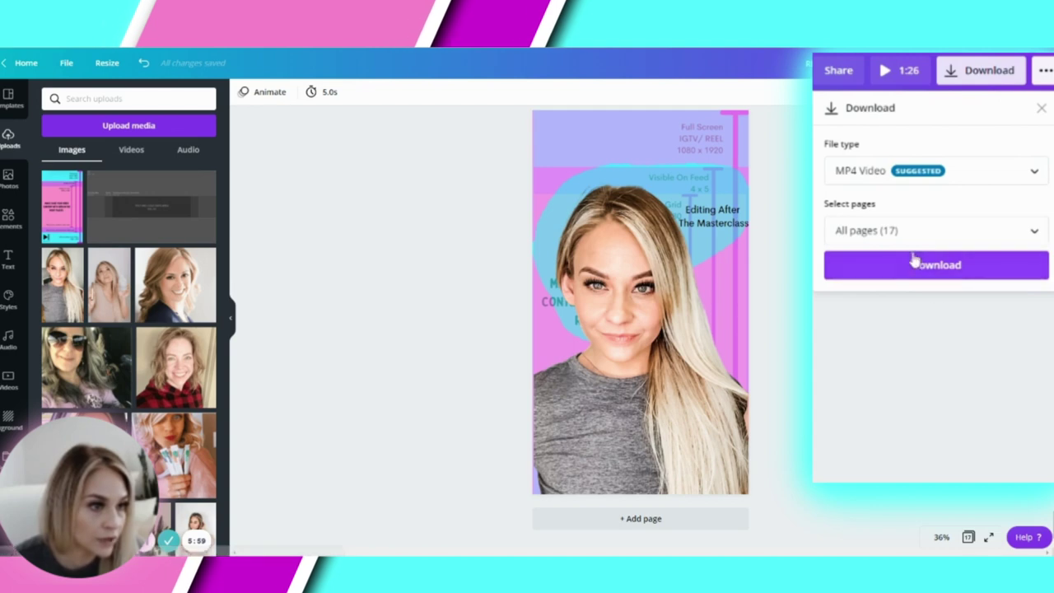
{"action": "left_click", "coordinate": [895, 234]}
{"action": "scroll", "coordinate": [910, 329], "scroll_direction": "down", "scroll_amount": 3}
{"action": "scroll", "coordinate": [912, 356], "scroll_direction": "down", "scroll_amount": 5}
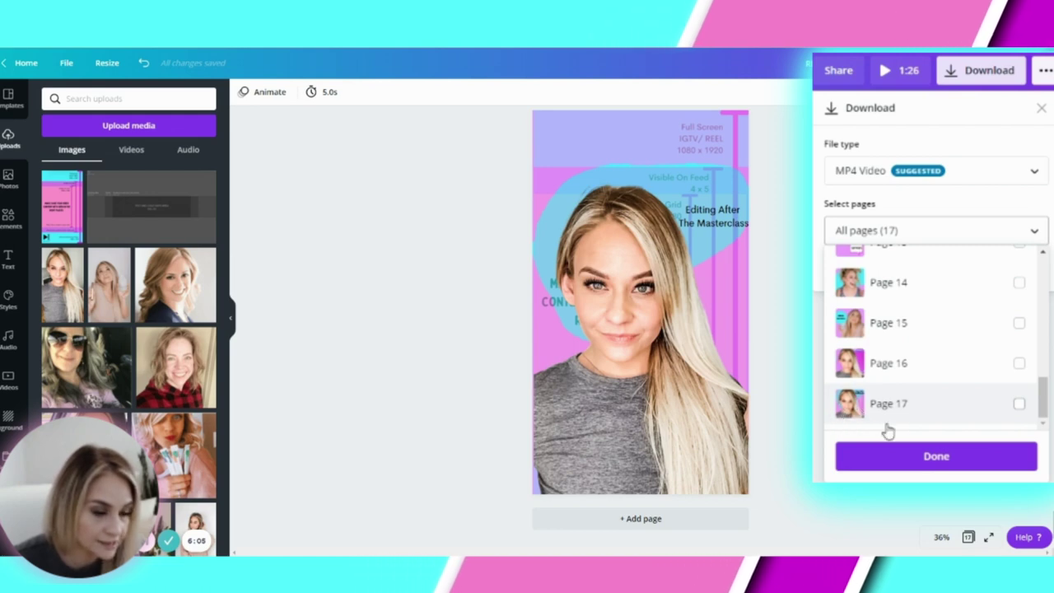
{"action": "left_click", "coordinate": [497, 222]}
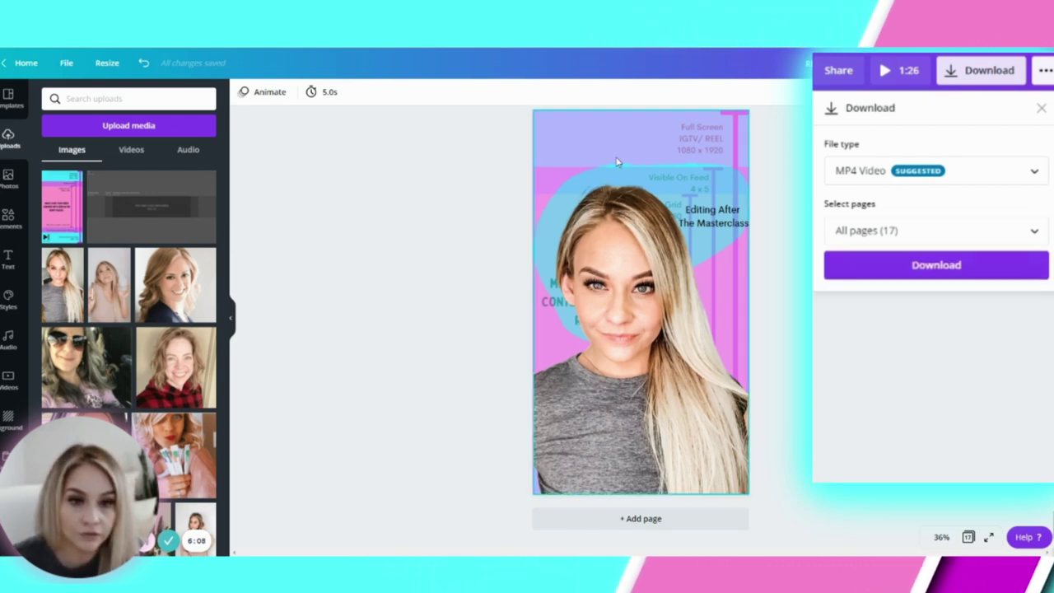
Step: Delete the semi-transparent guide image and move the turquoise blob slightly lower behind the head
{"action": "left_click", "coordinate": [673, 137]}
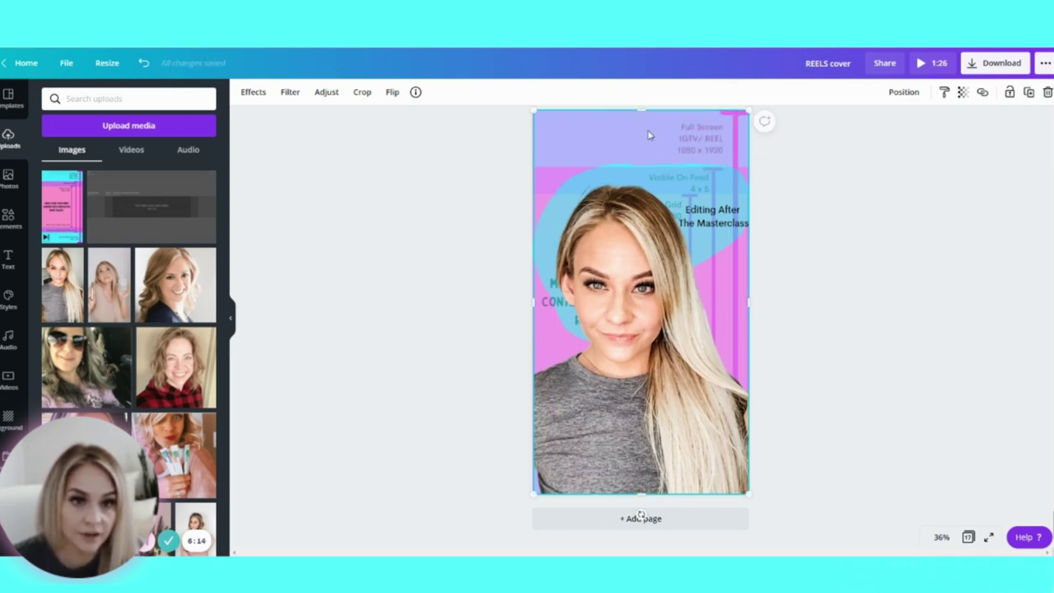
{"action": "key", "text": "Delete"}
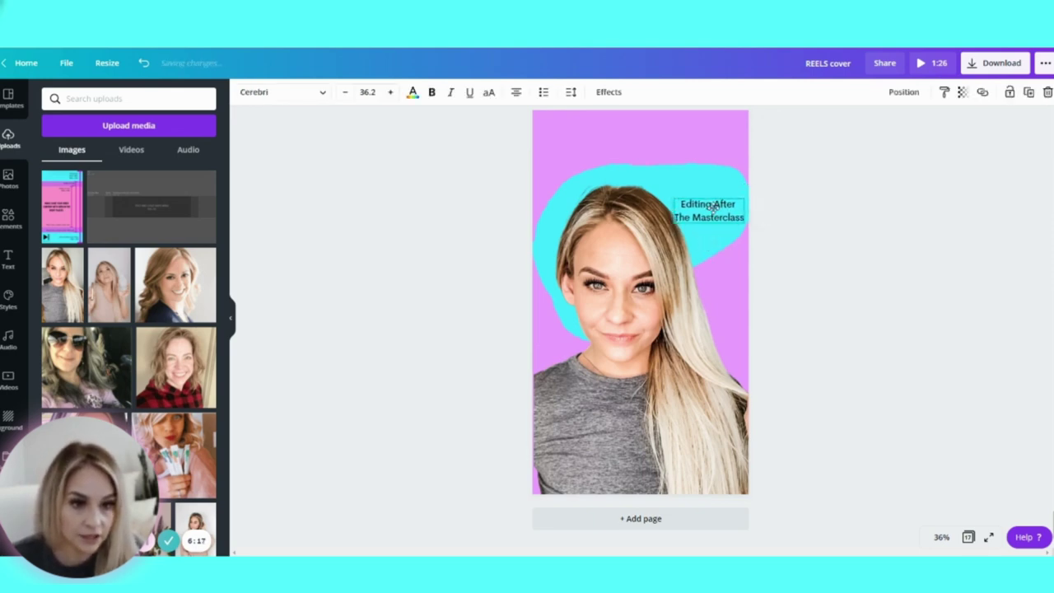
{"action": "left_click", "coordinate": [634, 171]}
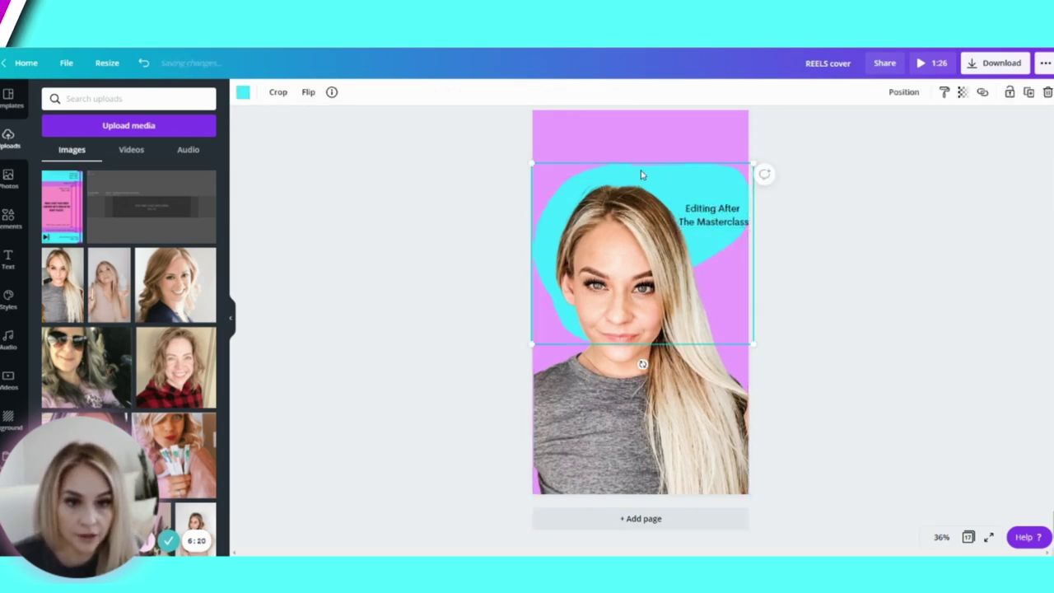
{"action": "left_click_drag", "start_coordinate": [715, 292], "coordinate": [727, 303]}
{"action": "key", "text": "ctrl+z"}
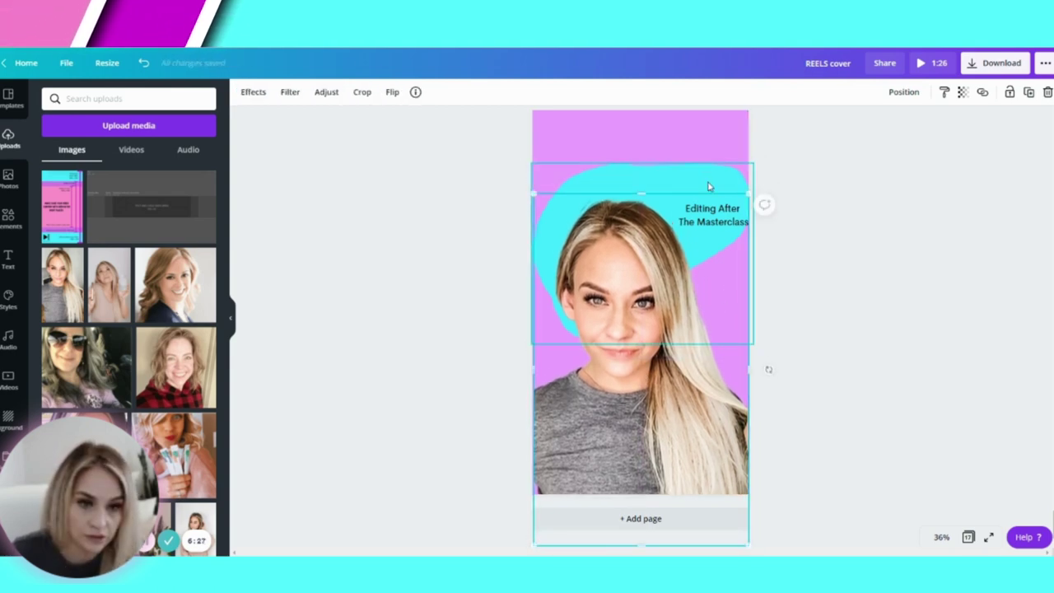
{"action": "left_click", "coordinate": [701, 180]}
Step: Move the heading slightly up and inward from the page edge so it sits on the turquoise blob
{"action": "left_click", "coordinate": [718, 219]}
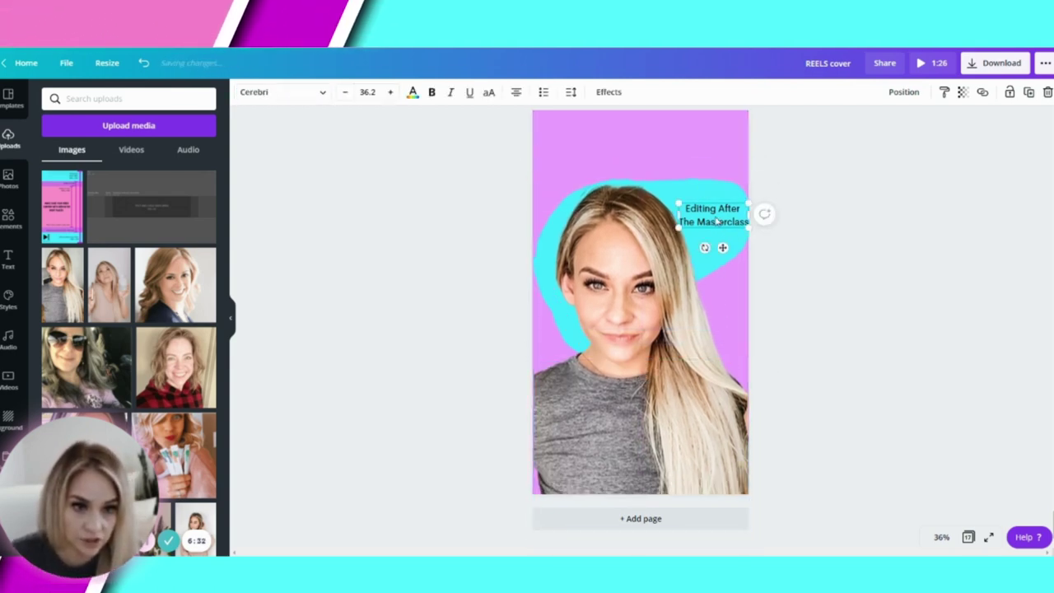
{"action": "left_click_drag", "start_coordinate": [717, 219], "coordinate": [710, 214]}
{"action": "left_click", "coordinate": [824, 259]}
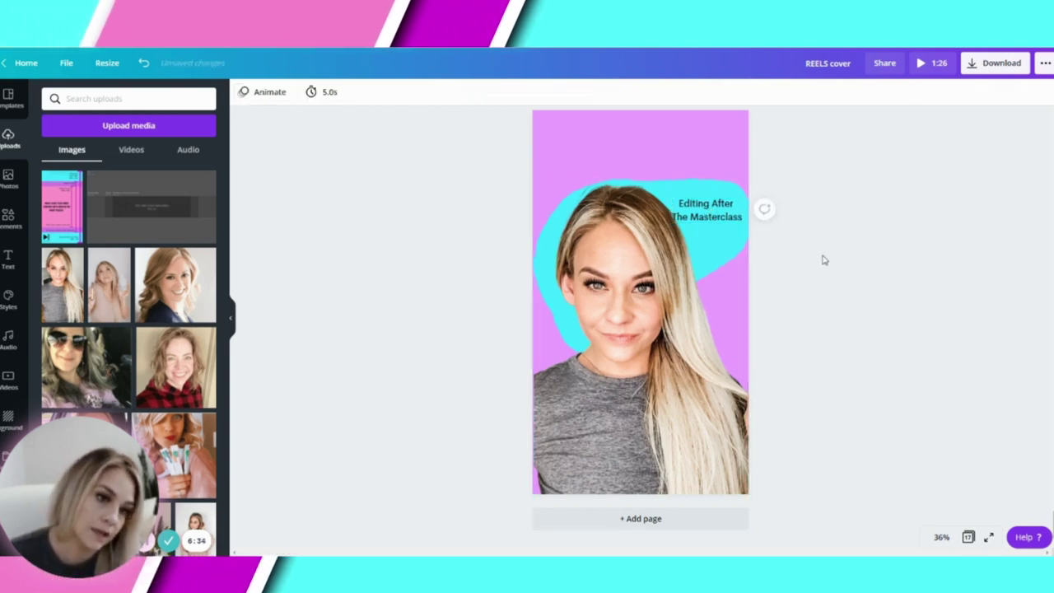
{"action": "left_click", "coordinate": [642, 404]}
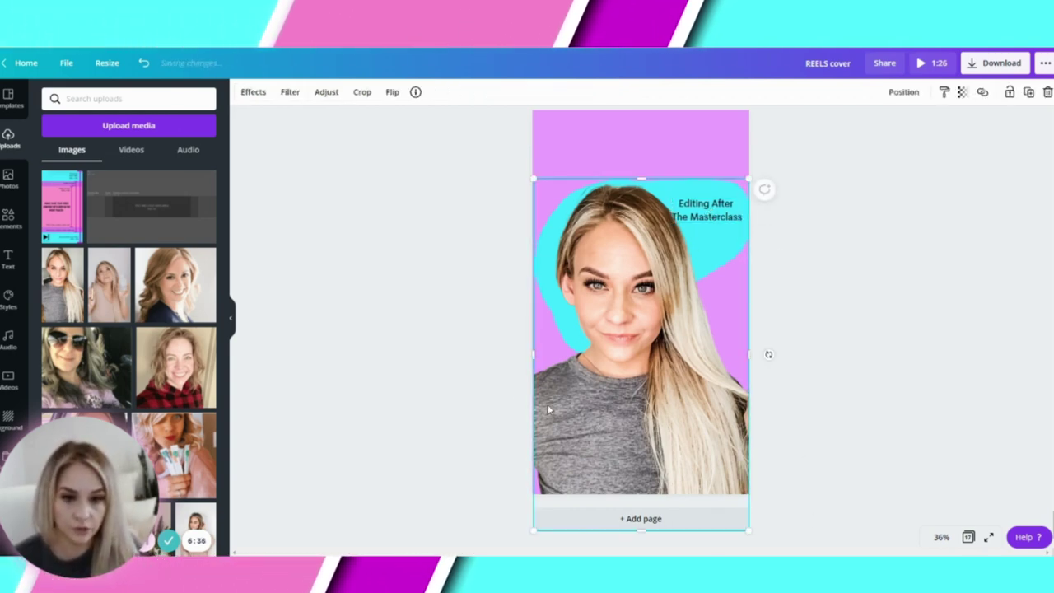
{"action": "left_click", "coordinate": [767, 353]}
Step: Set the download file type to PNG and look through the page selection down to page 17
{"action": "left_click", "coordinate": [980, 62]}
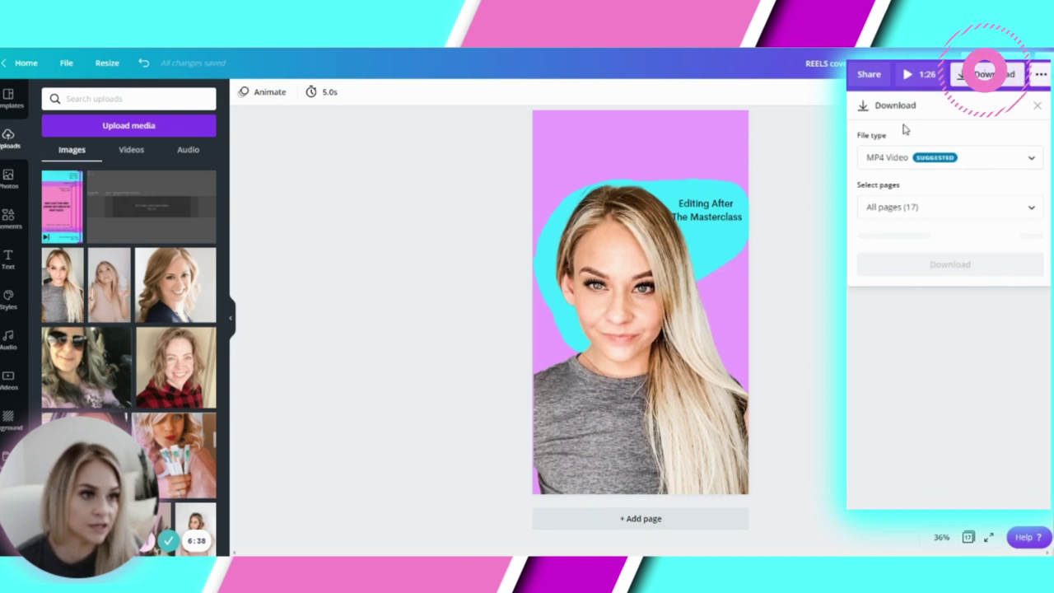
{"action": "left_click", "coordinate": [906, 157]}
{"action": "left_click", "coordinate": [882, 80]}
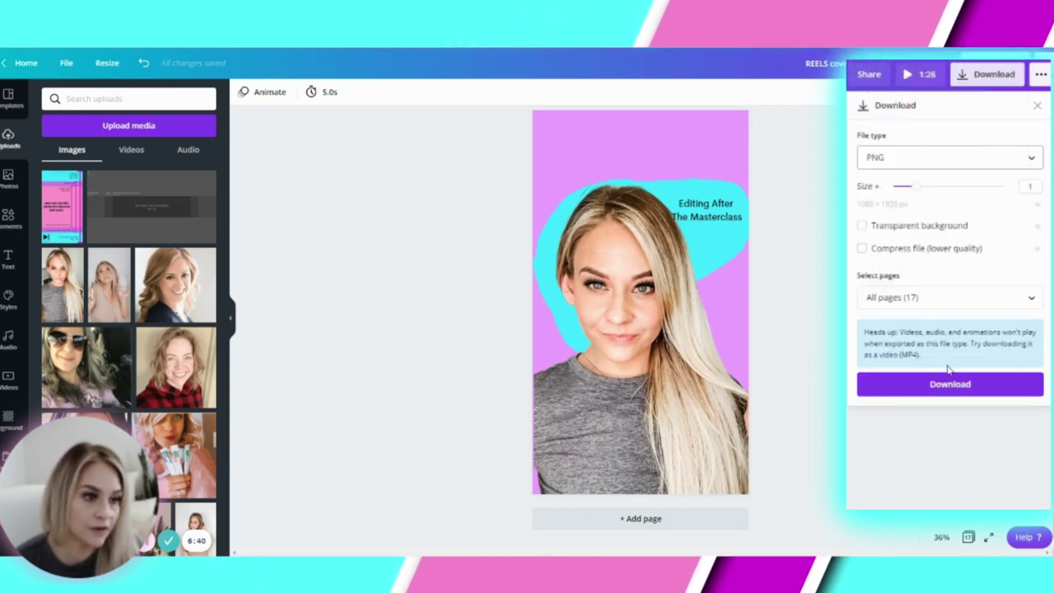
{"action": "left_click", "coordinate": [934, 302]}
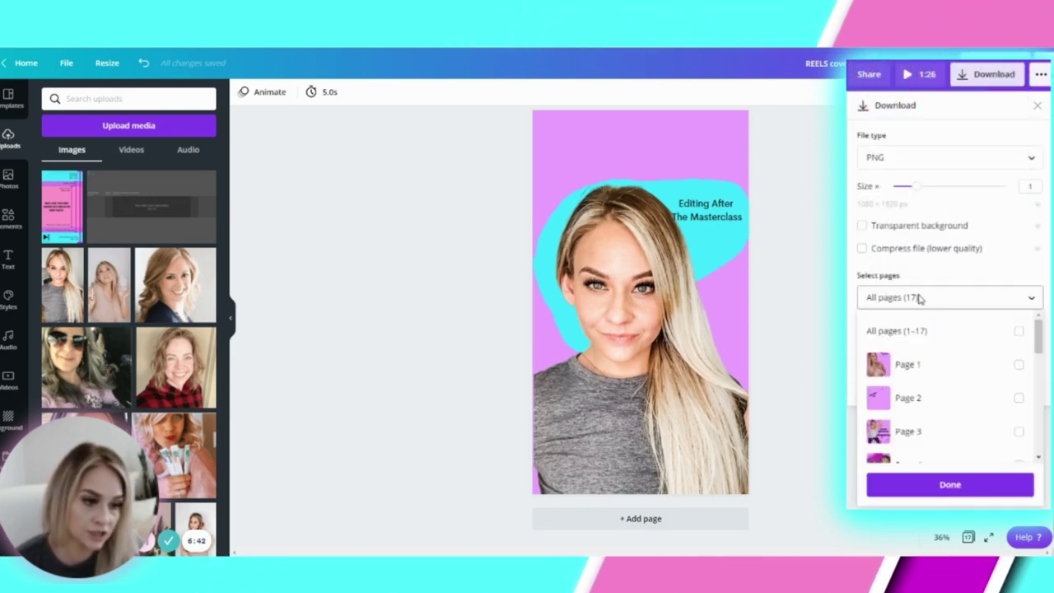
{"action": "scroll", "coordinate": [906, 433], "scroll_direction": "down", "scroll_amount": 6}
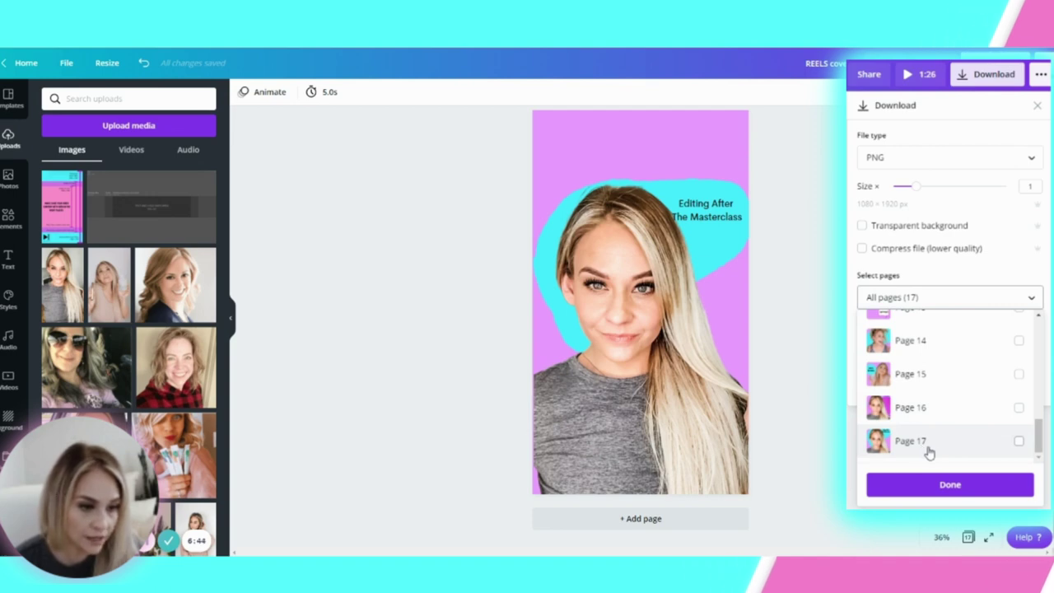
{"action": "left_click", "coordinate": [950, 484]}
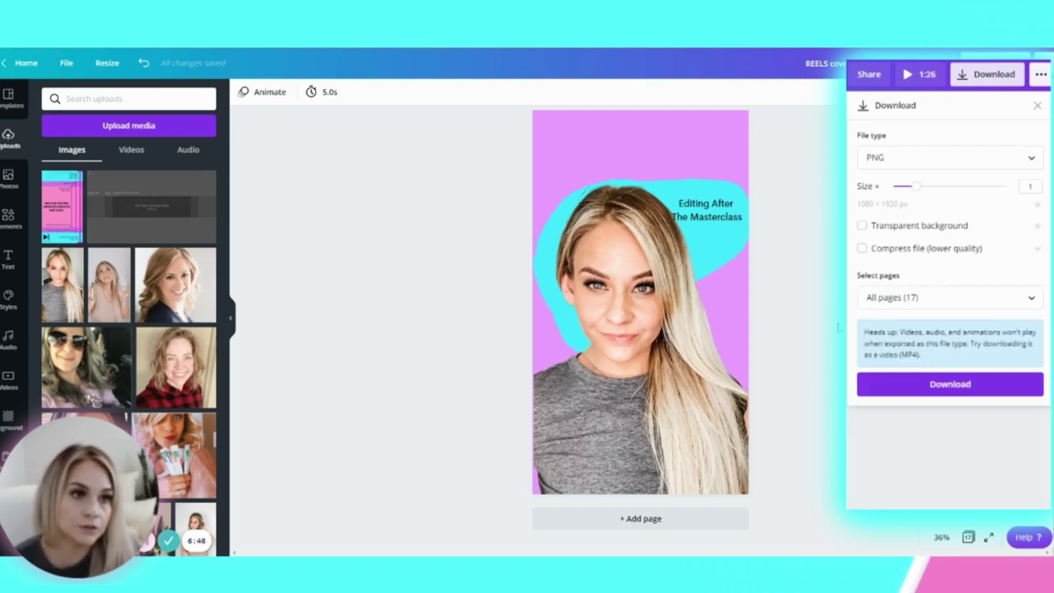